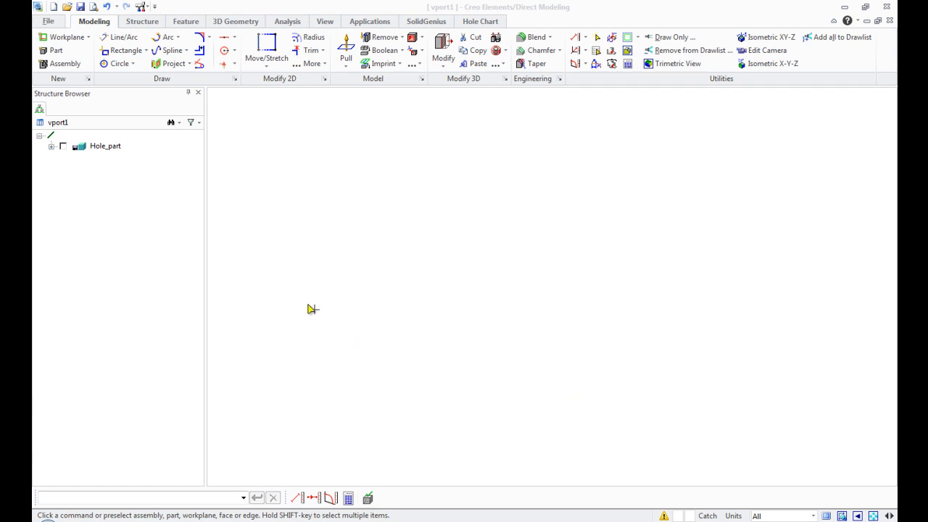
- Review the predefined machining hole and thread feature types available for creation
left_click(186, 22)
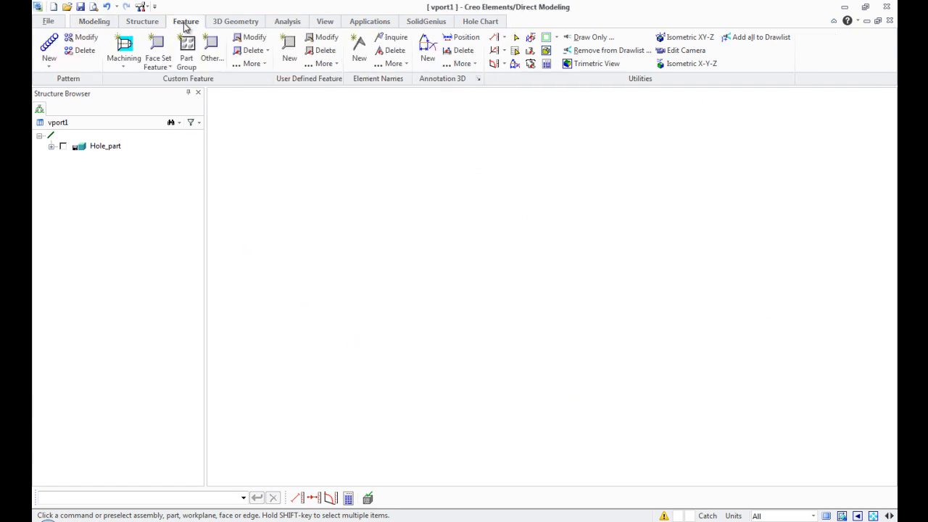
left_click(123, 65)
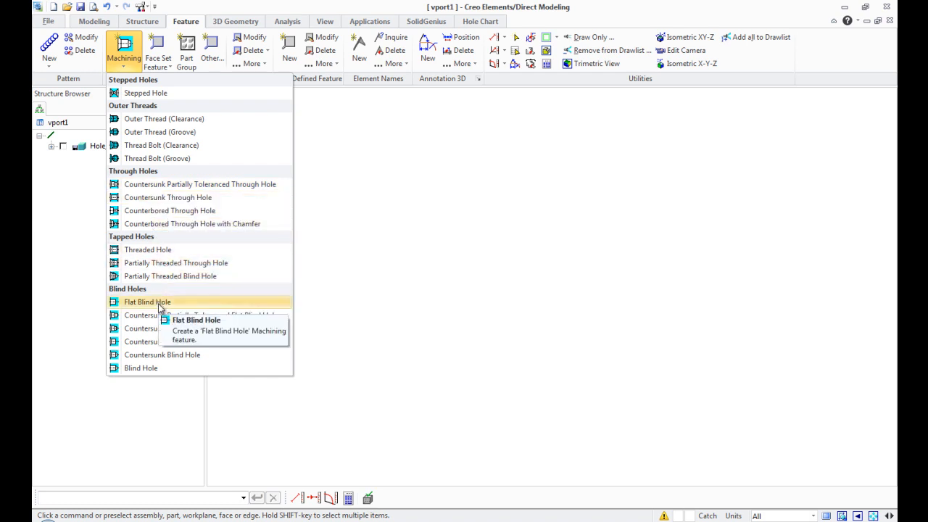
left_click(425, 174)
- Browse the hole, pattern and thread types offered in the Holes category of the SolidGenius standards library
left_click(426, 23)
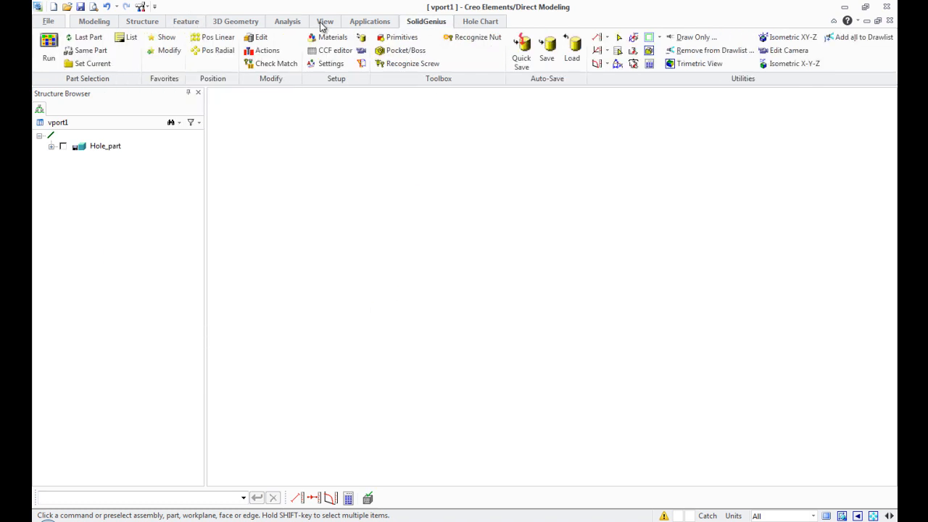
left_click(48, 58)
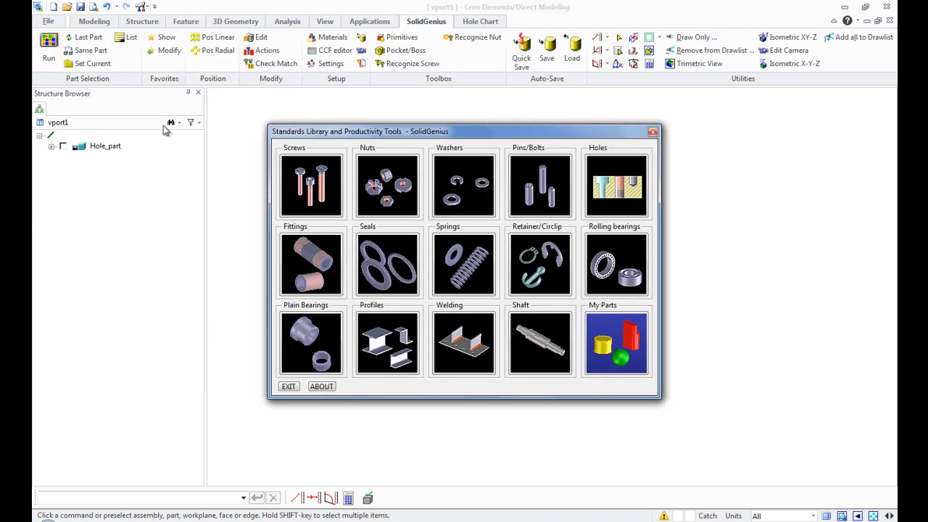
left_click(630, 207)
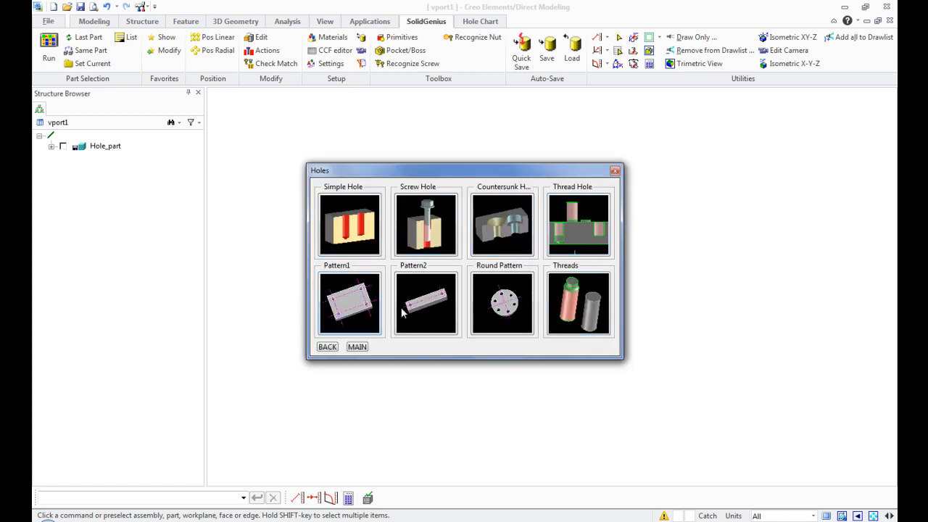
left_click(482, 248)
left_click(408, 308)
left_click(580, 226)
left_click(414, 344)
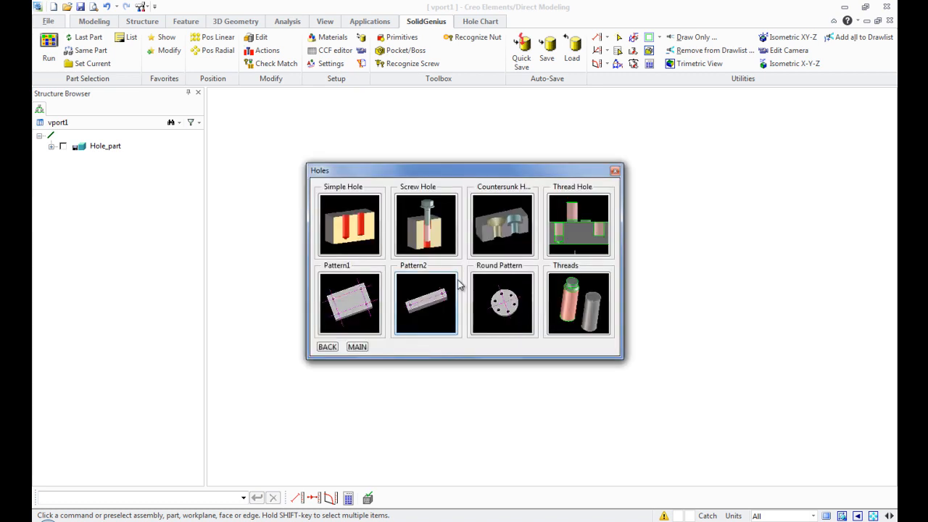
left_click(615, 171)
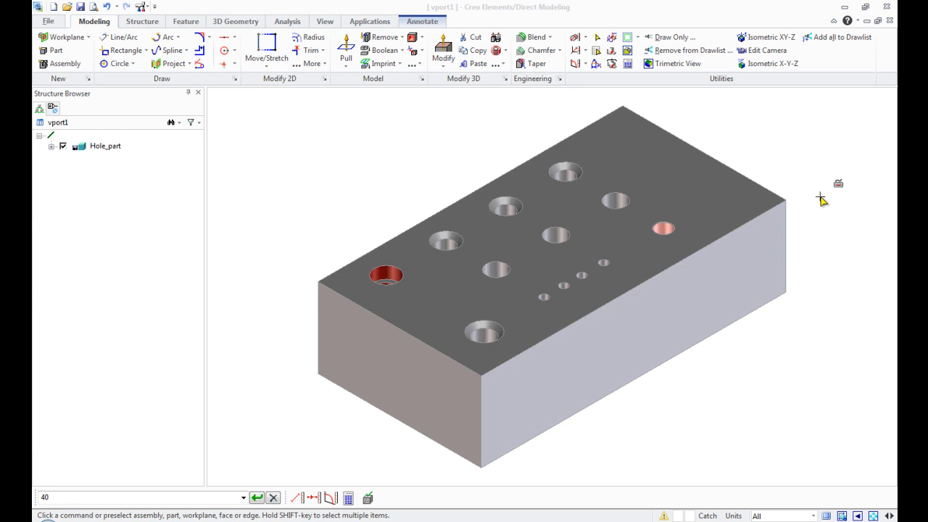
- Activate the SolidGenius base module and the licensed HoleChart module
left_click(382, 24)
left_click(321, 79)
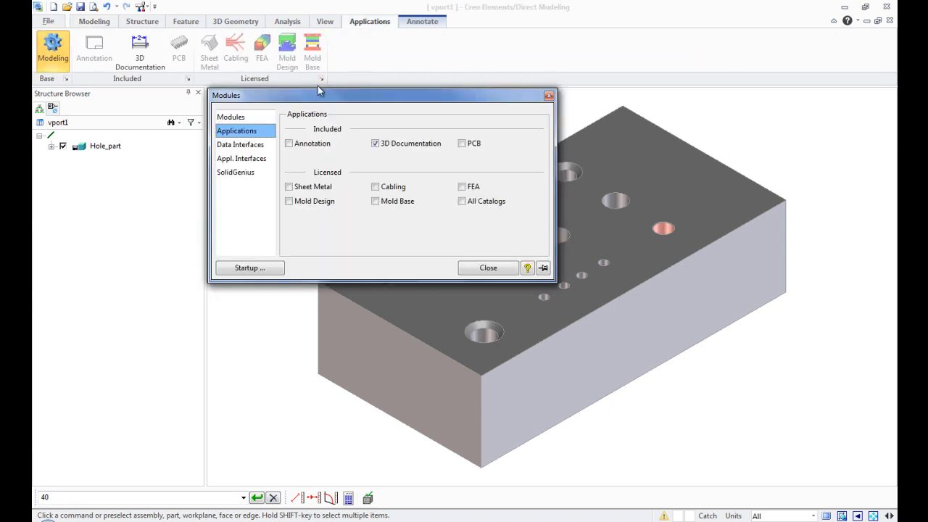
left_click(239, 173)
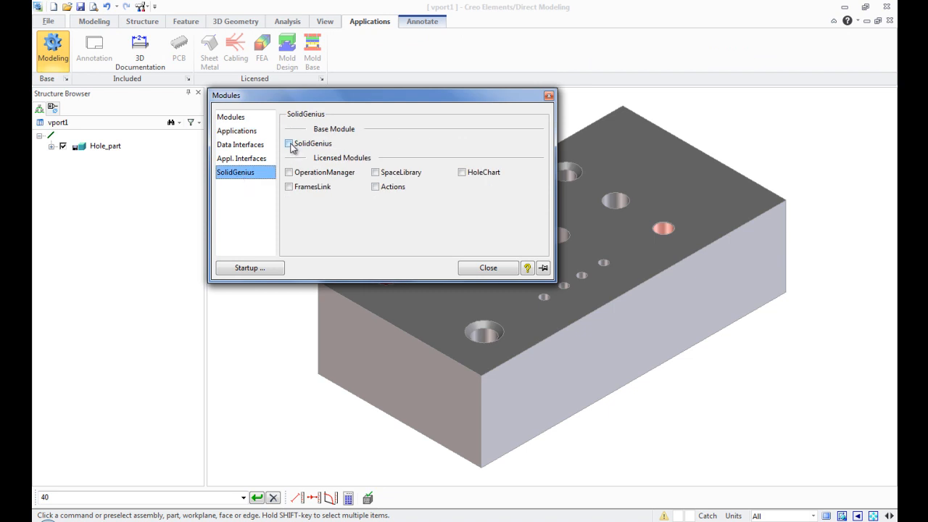
left_click(290, 144)
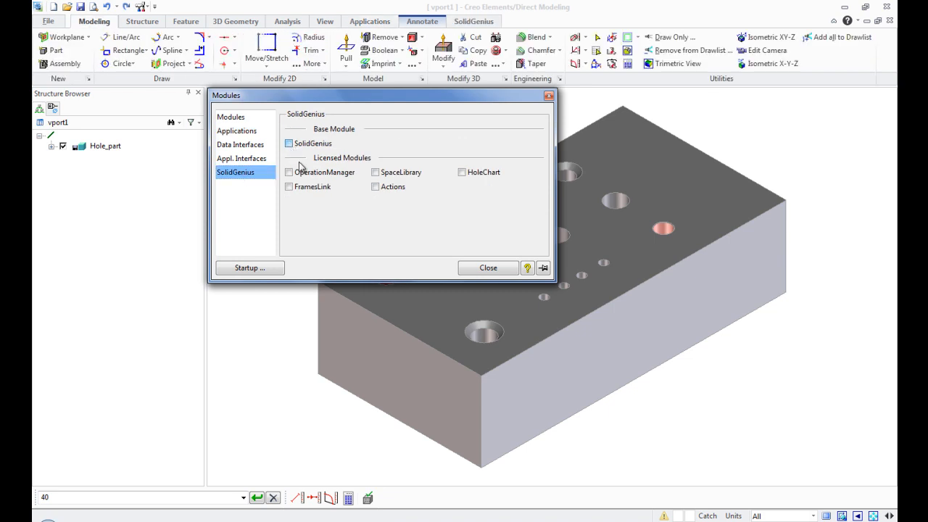
left_click(488, 267)
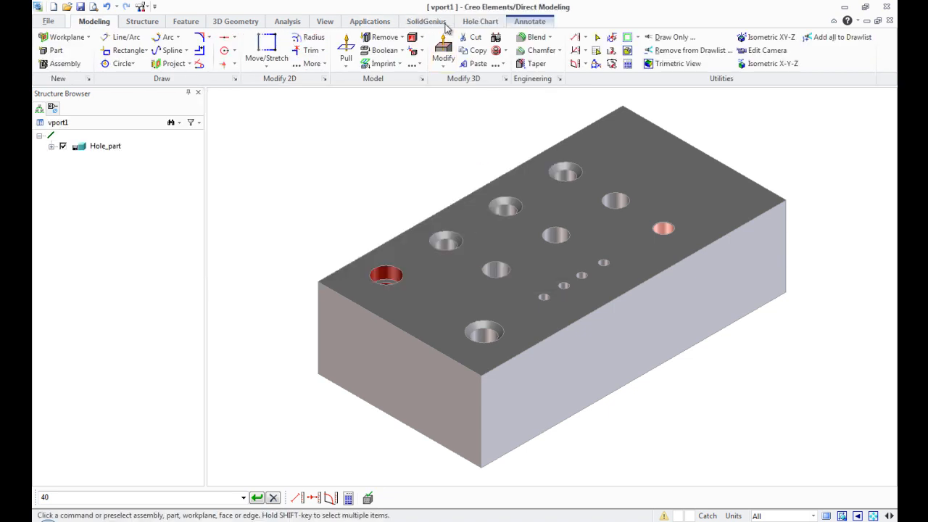
- Examine the manufacturing features stored under Hole_part in the structure
left_click(472, 28)
middle_click_drag(480, 201, 565, 358)
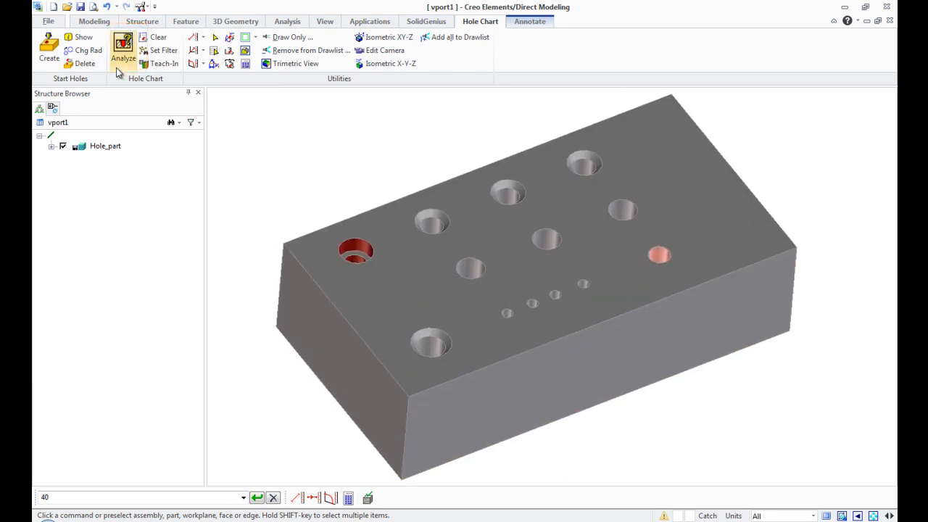
left_click(50, 147)
left_click(63, 156)
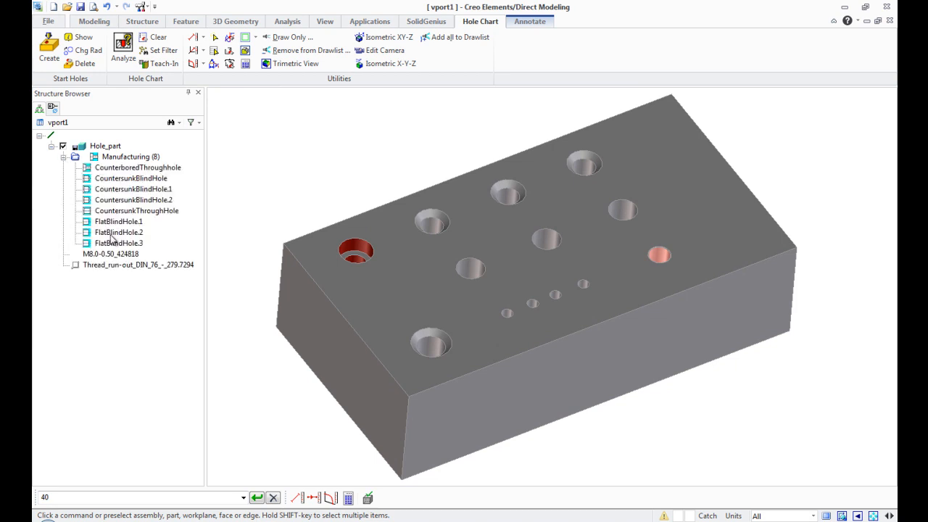
left_click(63, 156)
left_click(52, 146)
- Analyze the holes in Hole_part with the Hole Chart Analyze tool and acknowledge the message
left_click(124, 50)
left_click_drag(254, 101, 155, 103)
left_click(155, 145)
left_click(404, 313)
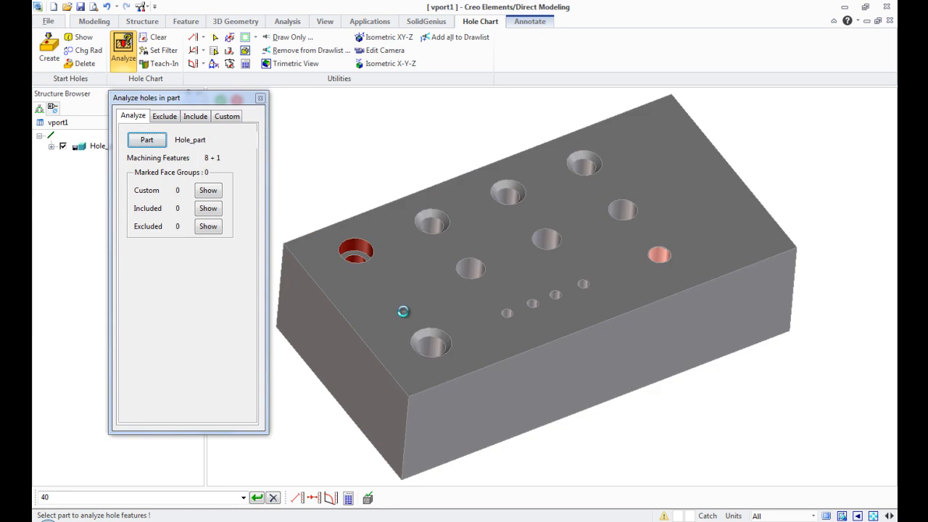
left_click_drag(395, 261, 537, 262)
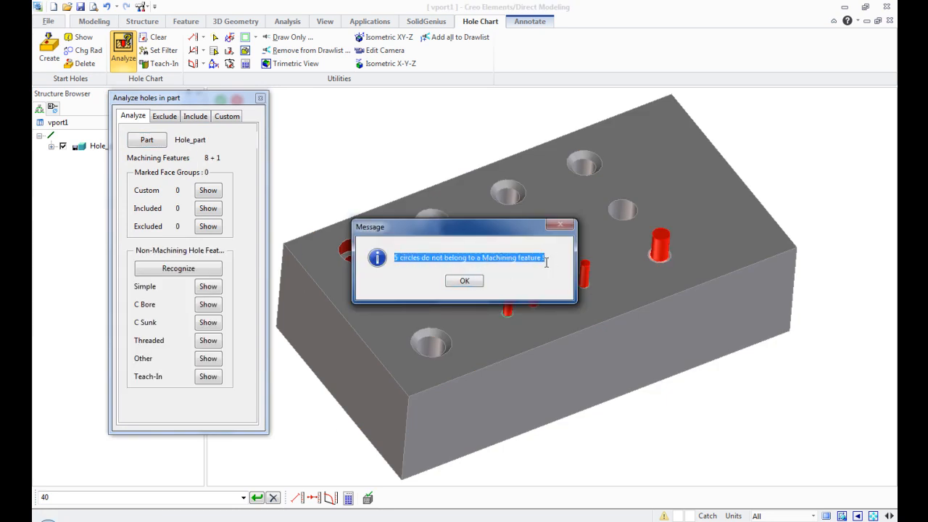
left_click(464, 282)
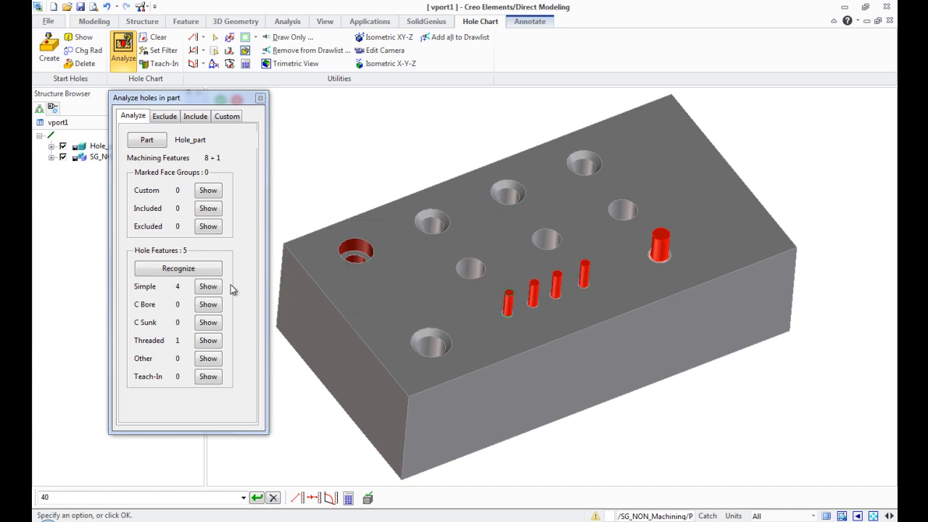
- Show the recognized simple and threaded hole features from the Hole_part analysis
left_click_drag(215, 98, 320, 98)
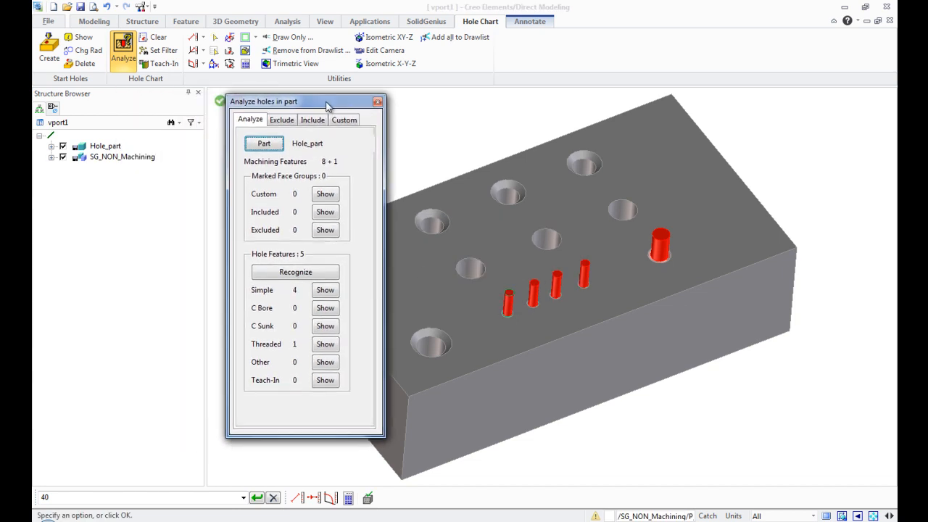
left_click(314, 289)
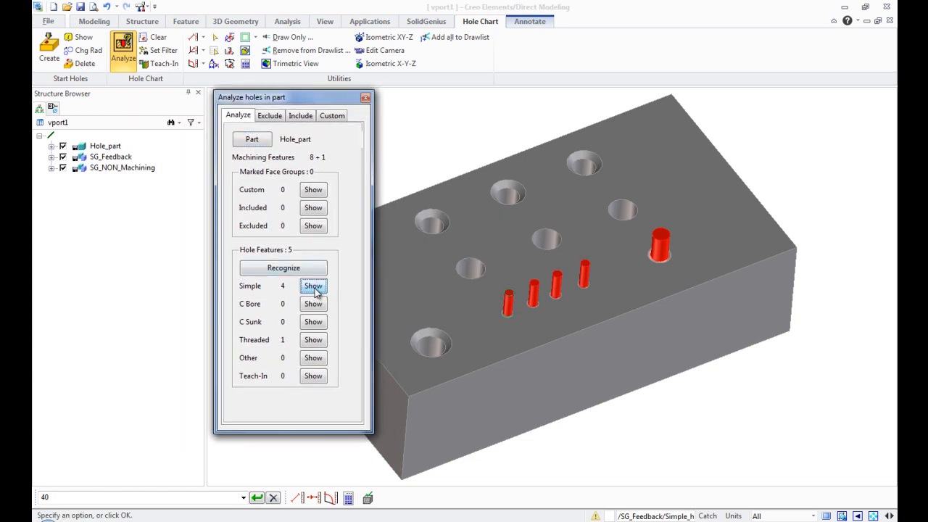
left_click(314, 341)
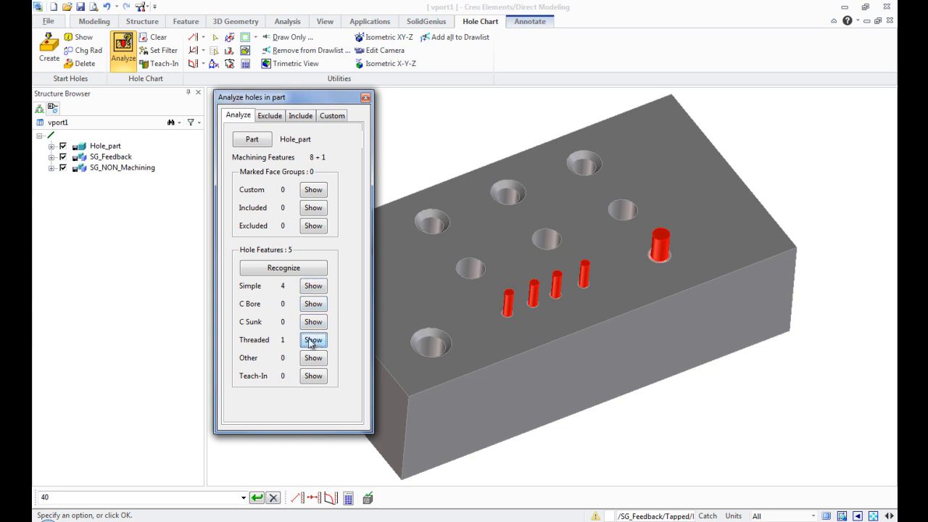
- Inspect the bodies inside SG_Feedback, its Simple_holes group and SG_NON_Machining in the structure
left_click(51, 156)
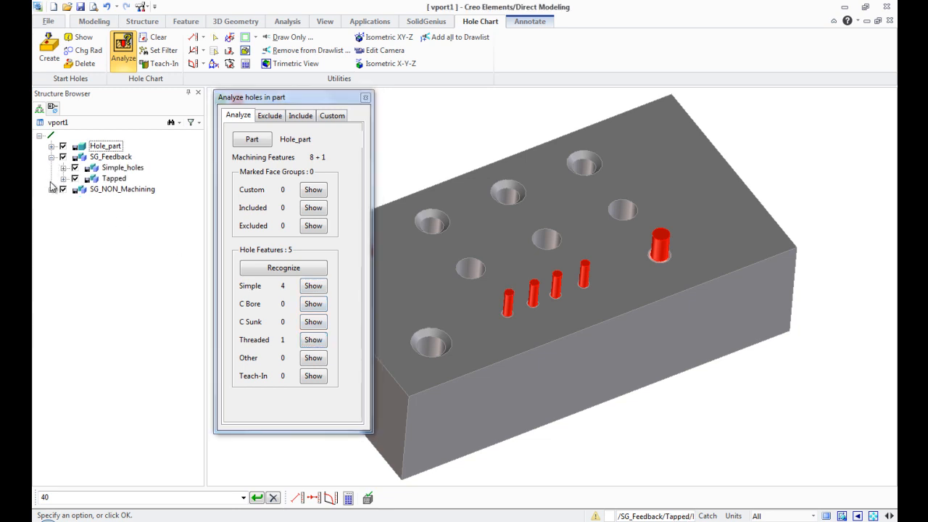
left_click(63, 167)
left_click(75, 168)
left_click(51, 232)
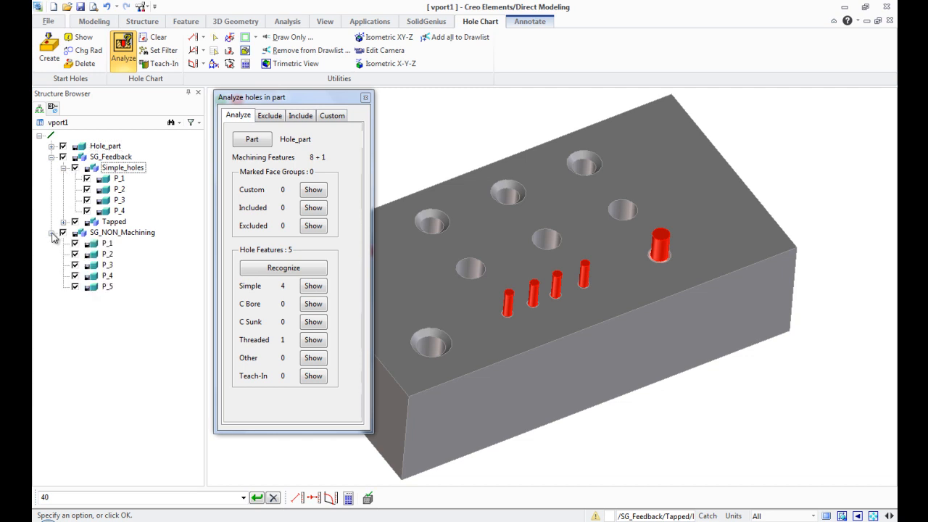
- Hide the SG_NON_Machining and SG_Feedback assemblies, collapse their branches and finish the hole analysis
left_click(62, 233)
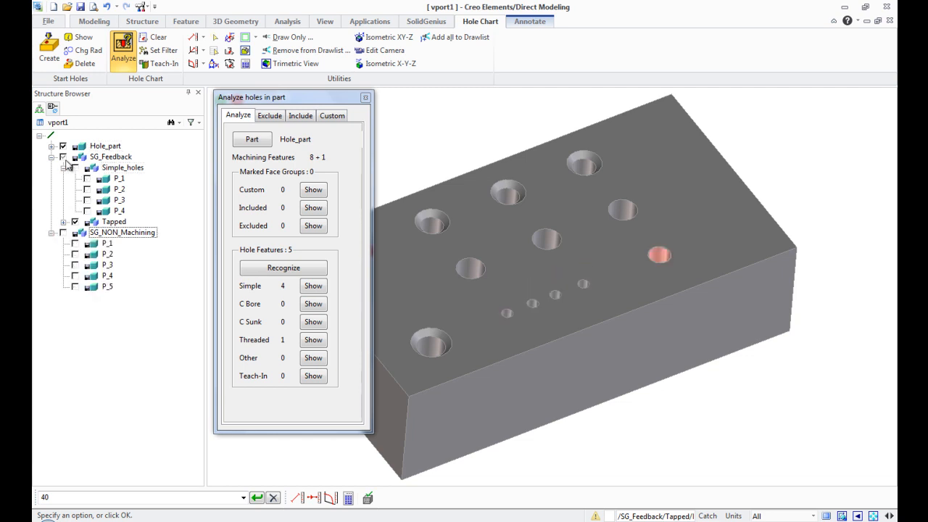
left_click(63, 157)
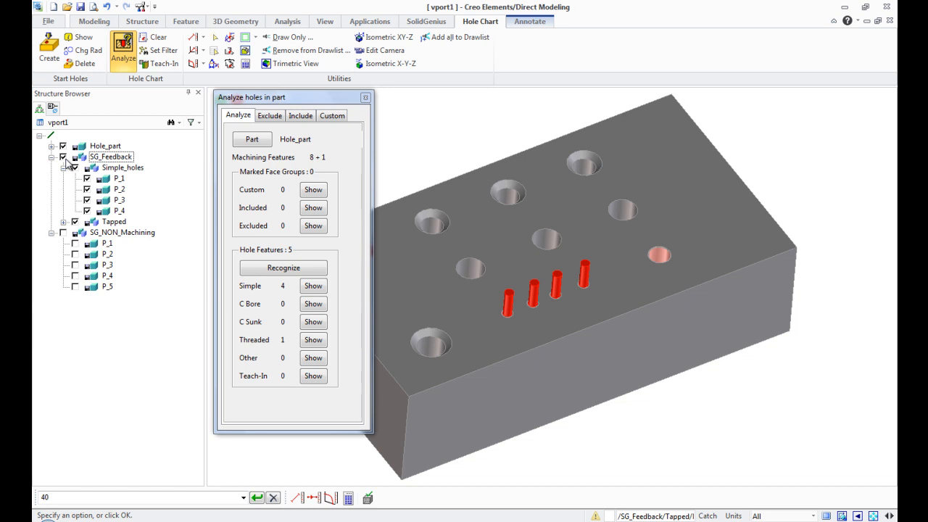
left_click(63, 156)
left_click(63, 167)
left_click(51, 189)
left_click(51, 157)
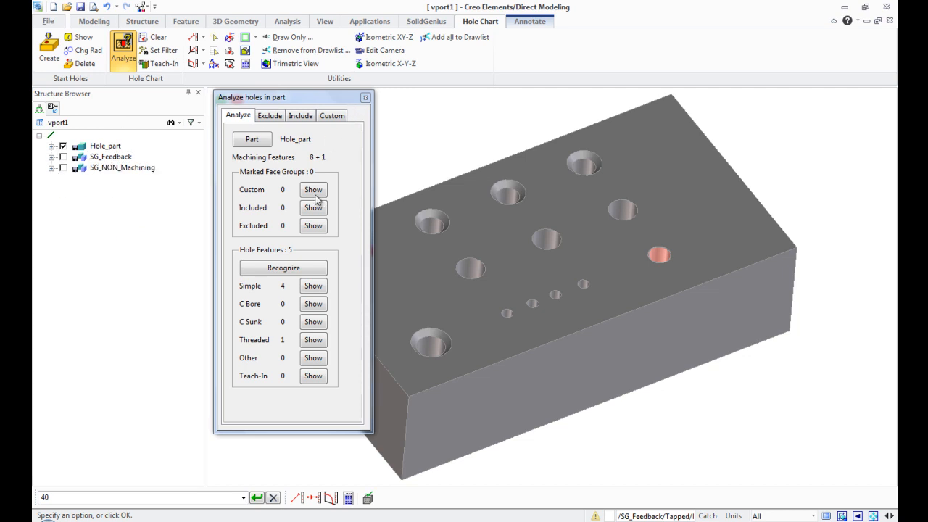
middle_click(642, 275)
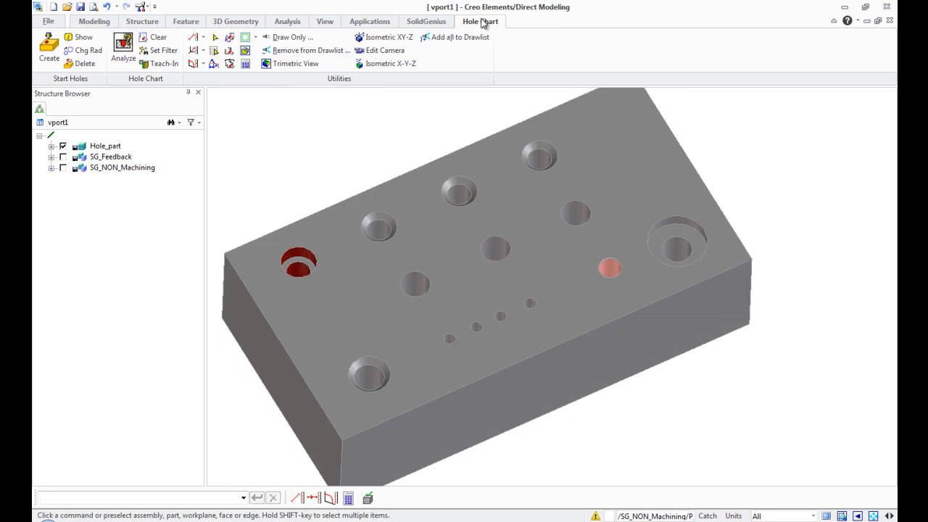
- Teach in one of the small diameter 4 holes as a simple hole and save it with the description Simple_hole_d4
left_click(160, 63)
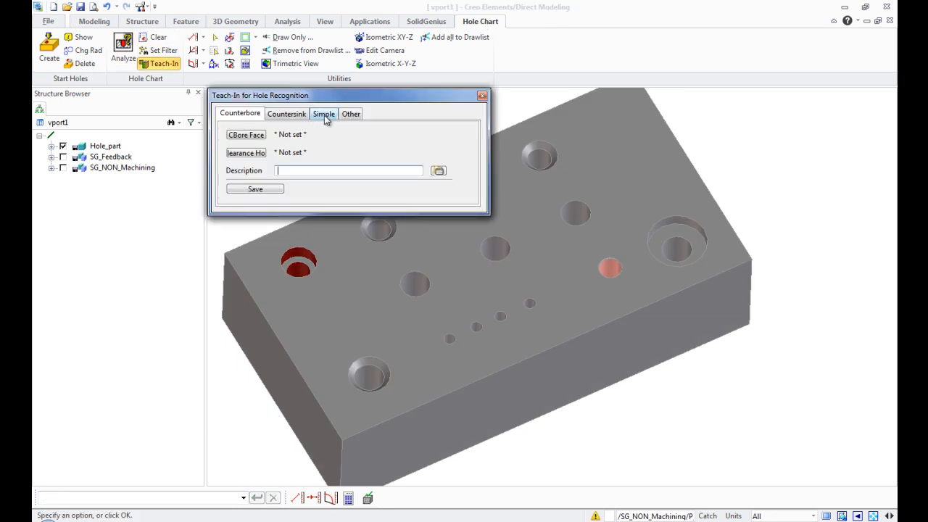
left_click(324, 116)
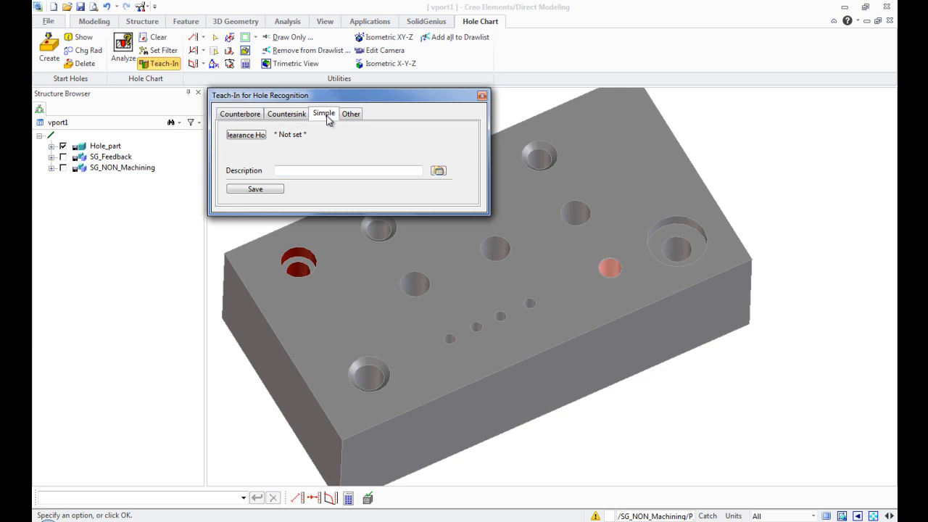
left_click(261, 137)
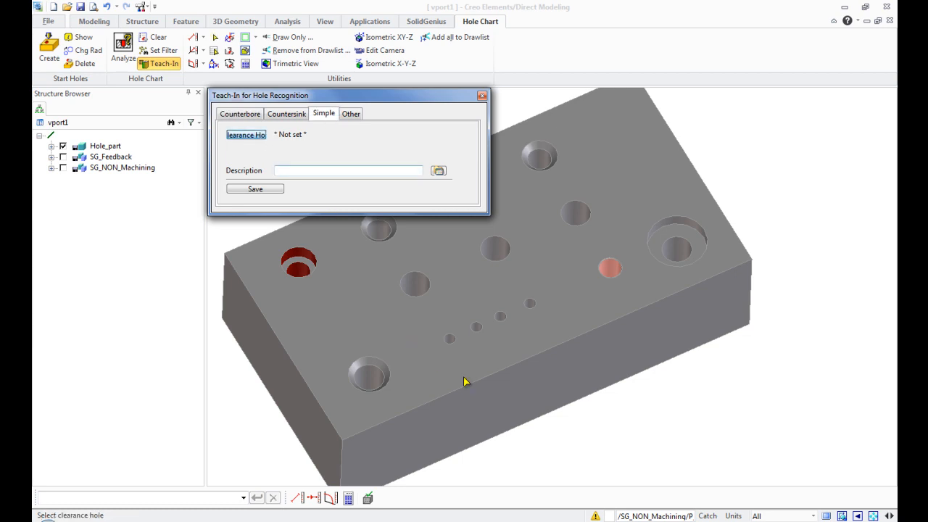
left_click(449, 341)
left_click(295, 170)
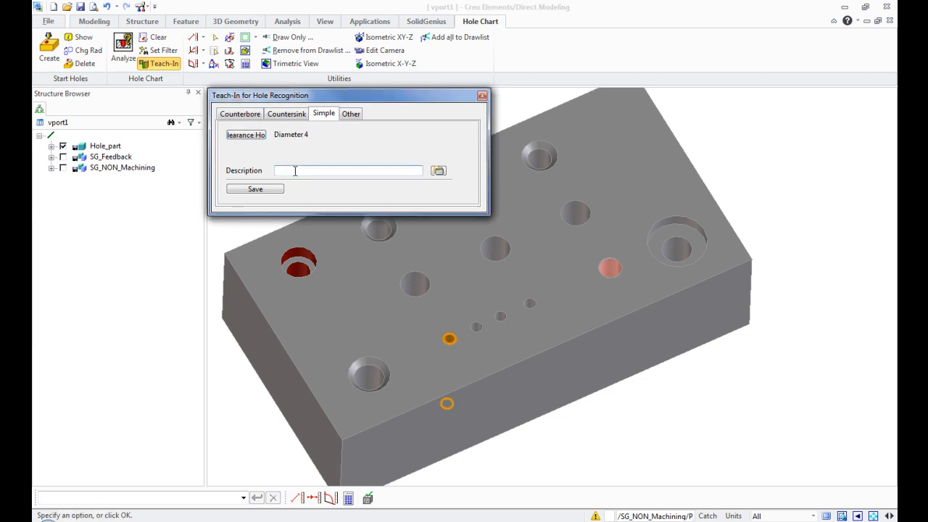
type("Simple_hole_d4")
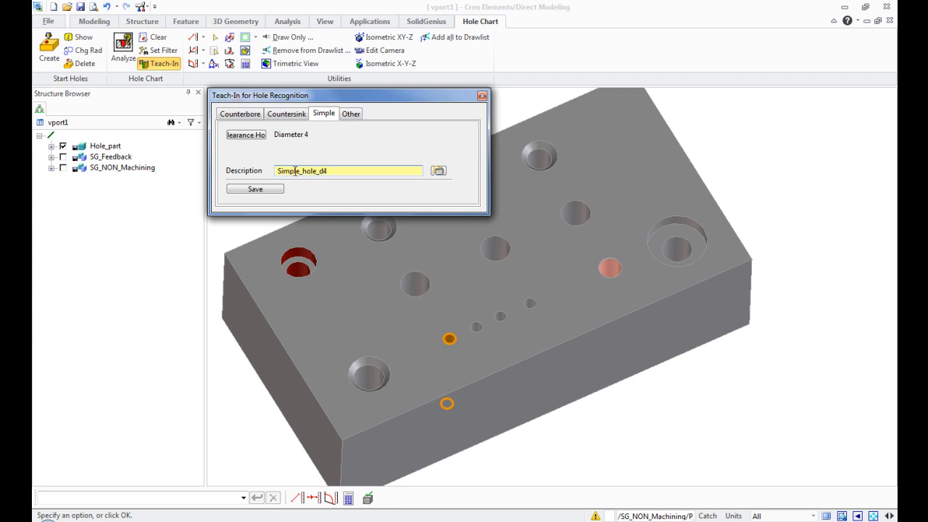
key("Return")
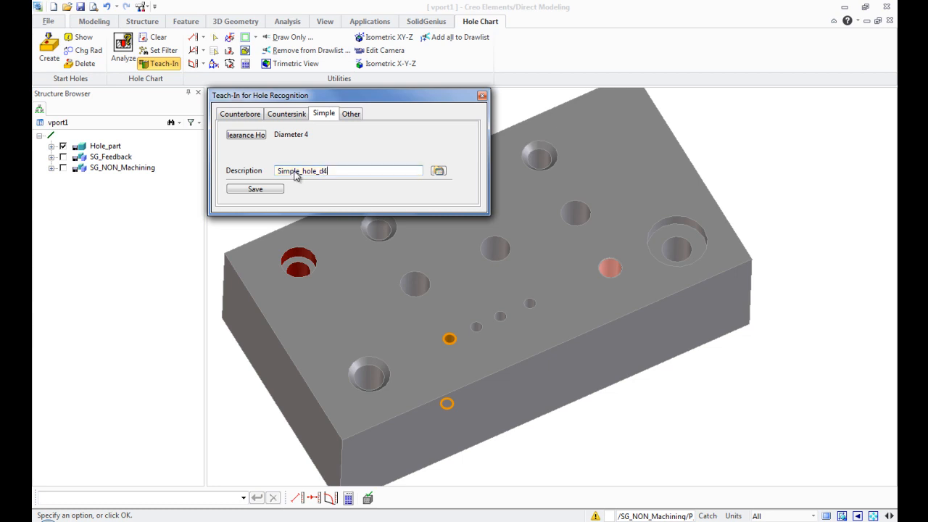
left_click(275, 190)
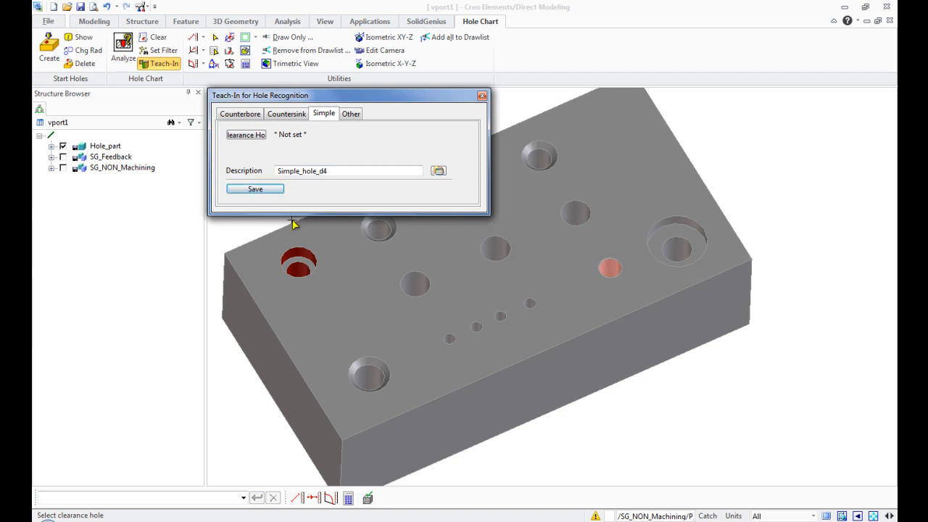
left_click(482, 96)
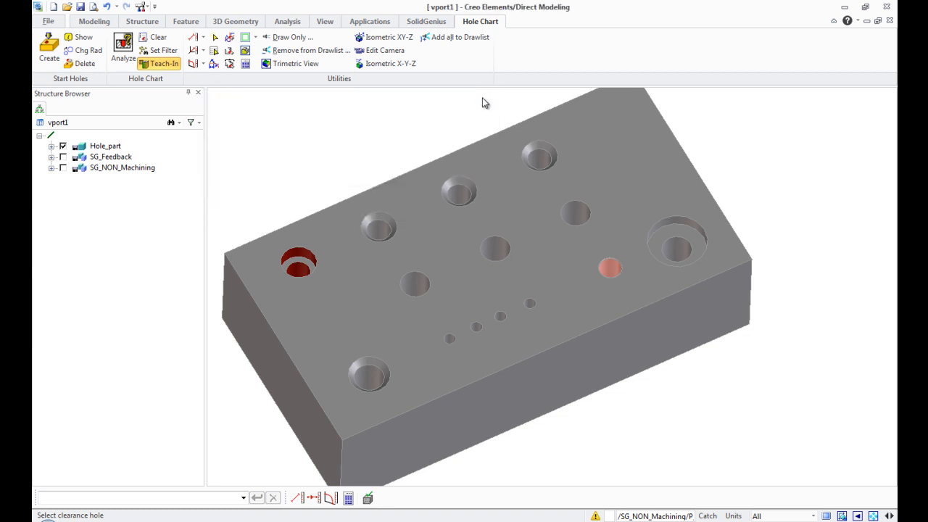
- Analyze the holes in Hole_part again and recognize its non-machining hole features
left_click(126, 61)
left_click(246, 138)
left_click(464, 269)
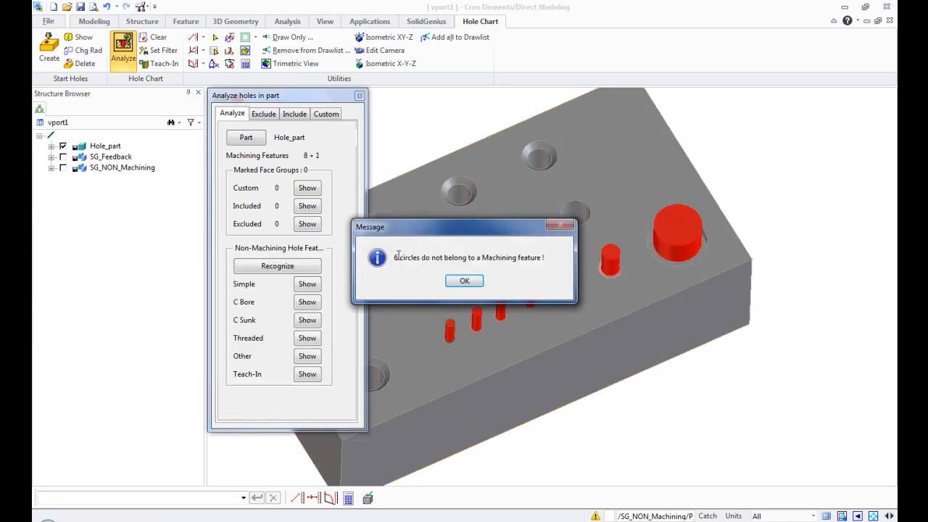
left_click_drag(396, 257, 555, 257)
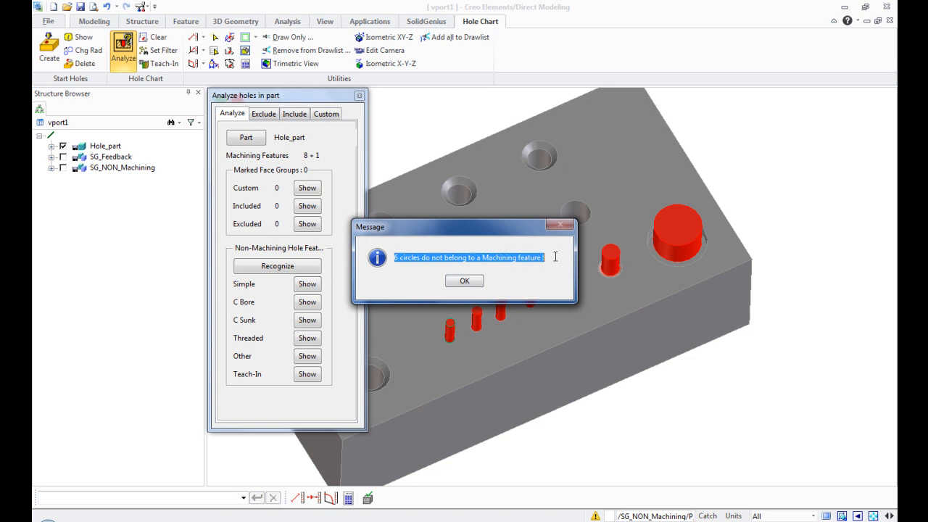
left_click(462, 280)
left_click(310, 267)
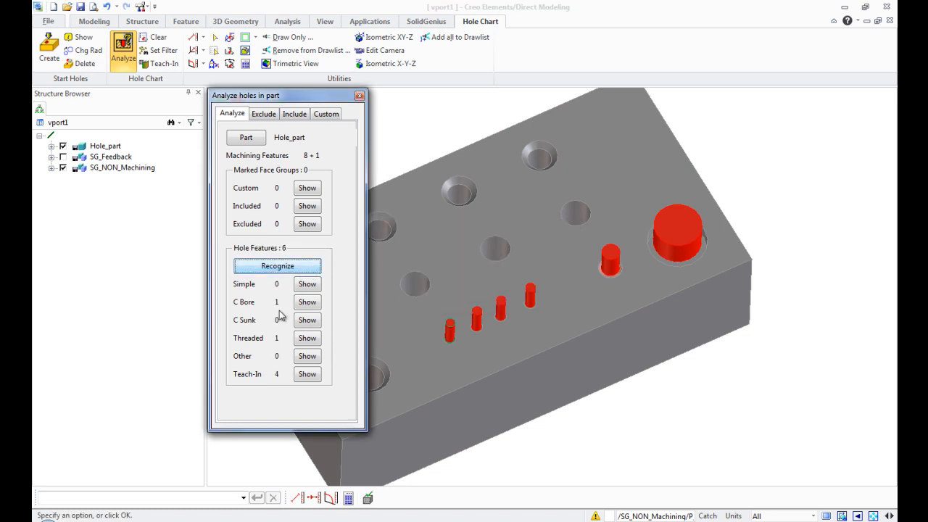
- Show the recognized Teach-In, Threaded and C Bore features on the part, inspect them in 3D and close the analysis
left_click(305, 377)
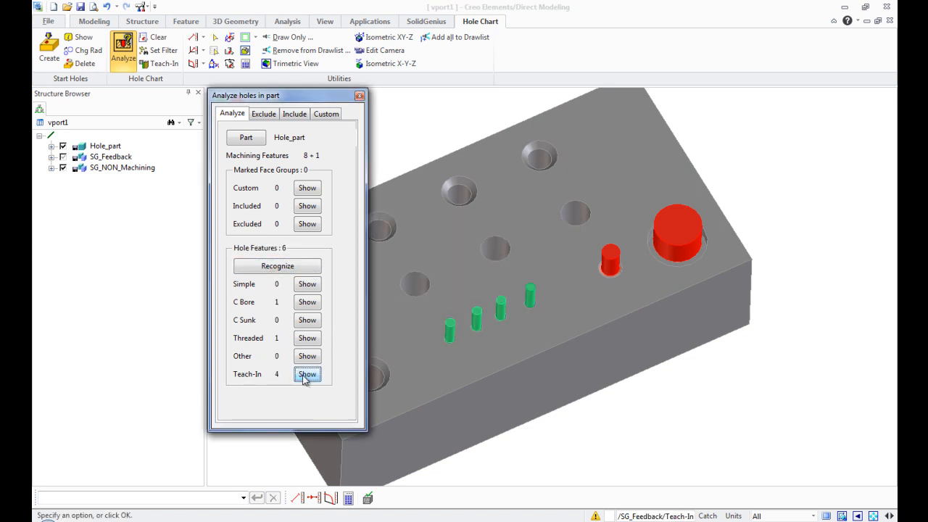
left_click(307, 340)
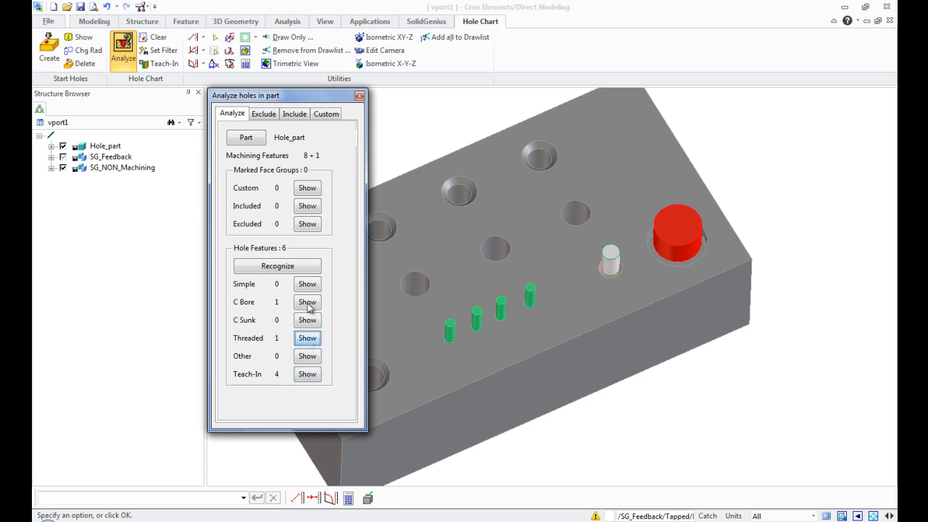
left_click(308, 303)
middle_click_drag(645, 310, 599, 272)
left_click(64, 147)
left_click(64, 147)
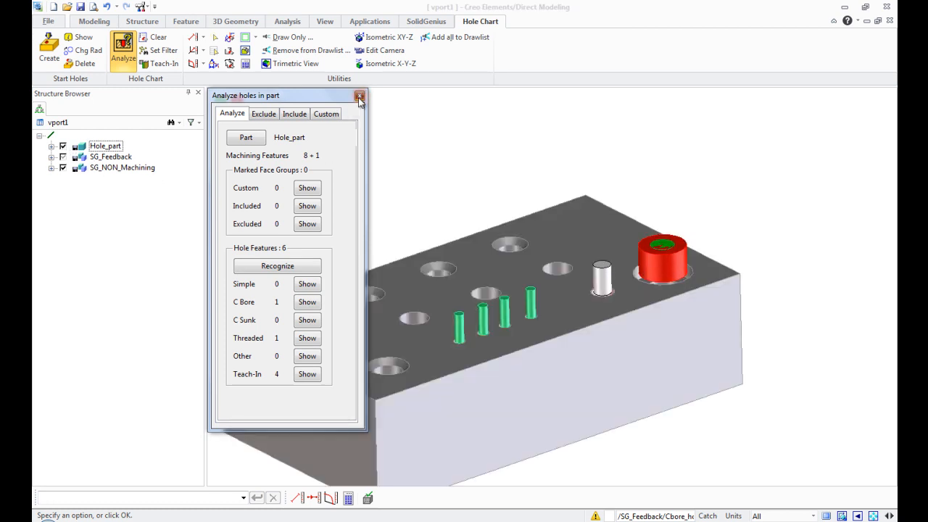
left_click(359, 95)
mouse_move(586, 190)
middle_mouse_down()
mouse_move(611, 193)
mouse_move(629, 214)
mouse_move(764, 226)
mouse_move(748, 269)
mouse_move(766, 221)
mouse_move(753, 210)
middle_mouse_up()
- Switch to Annotation and start a new drawing owned by Hole_part with an A3 sheet frame
left_click(377, 23)
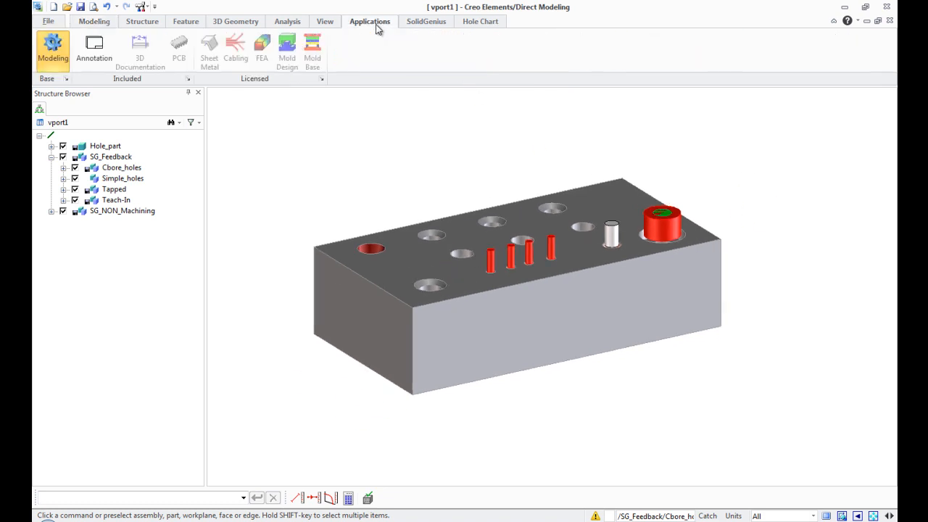
left_click(93, 50)
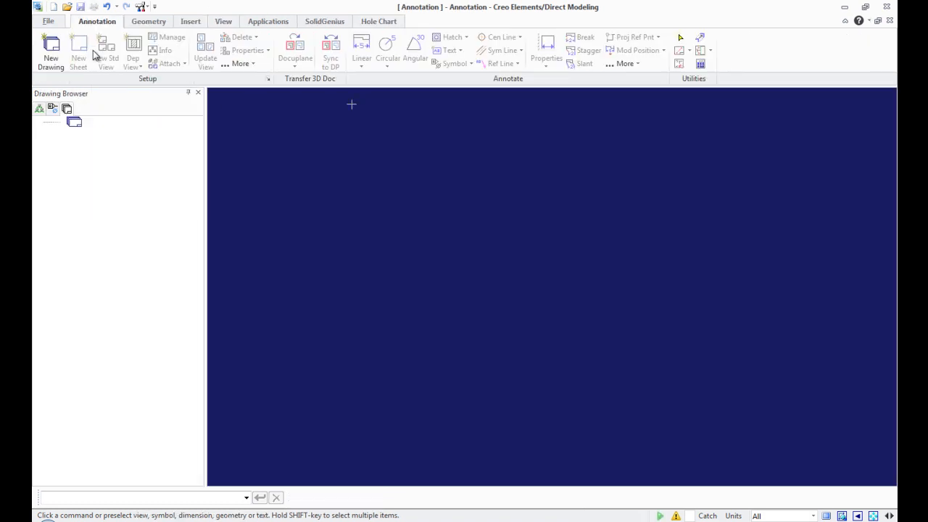
left_click(57, 67)
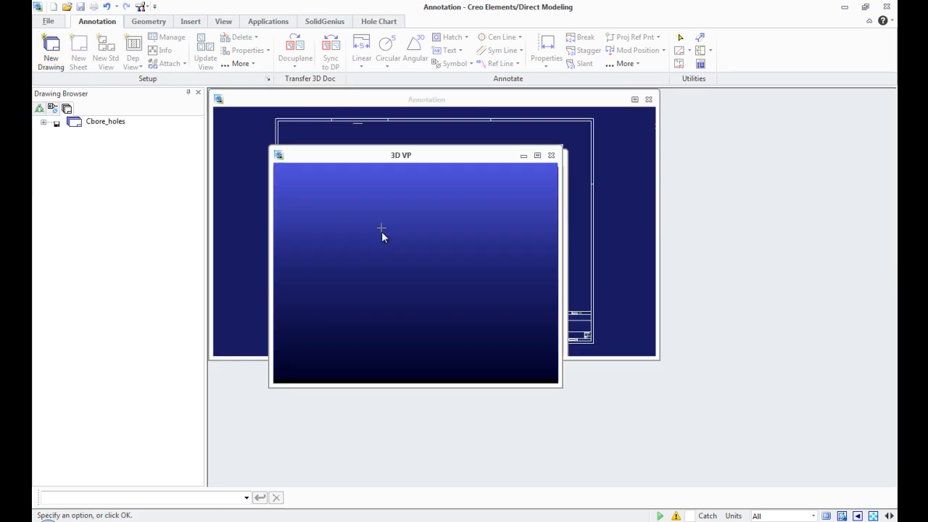
left_click(237, 169)
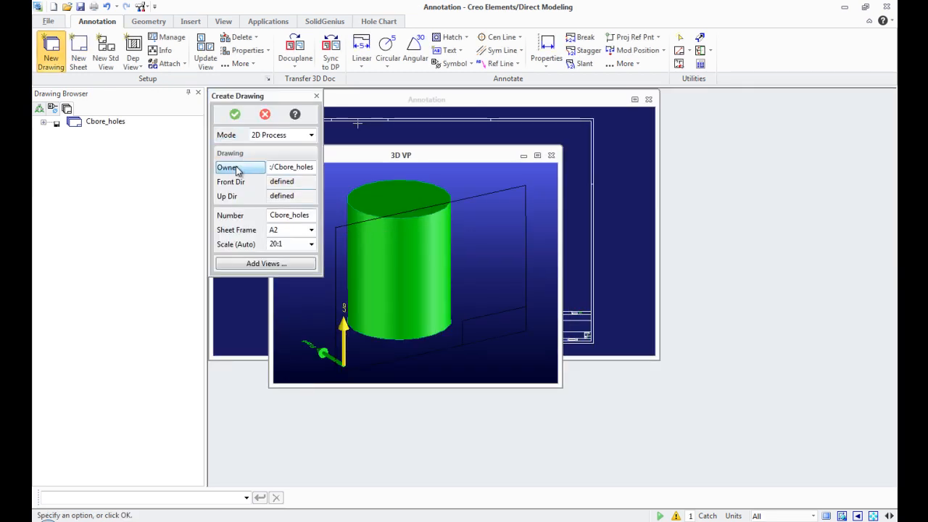
left_click(102, 146)
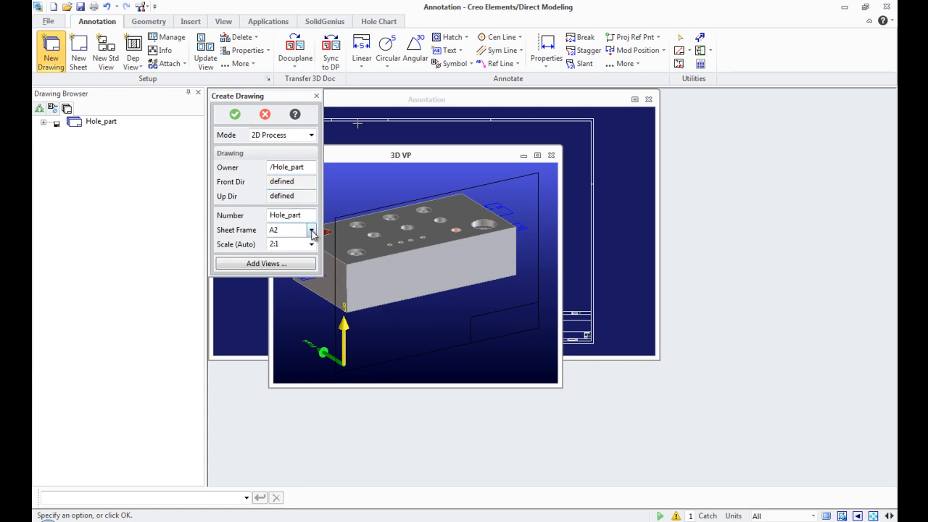
left_click(313, 230)
left_click(284, 316)
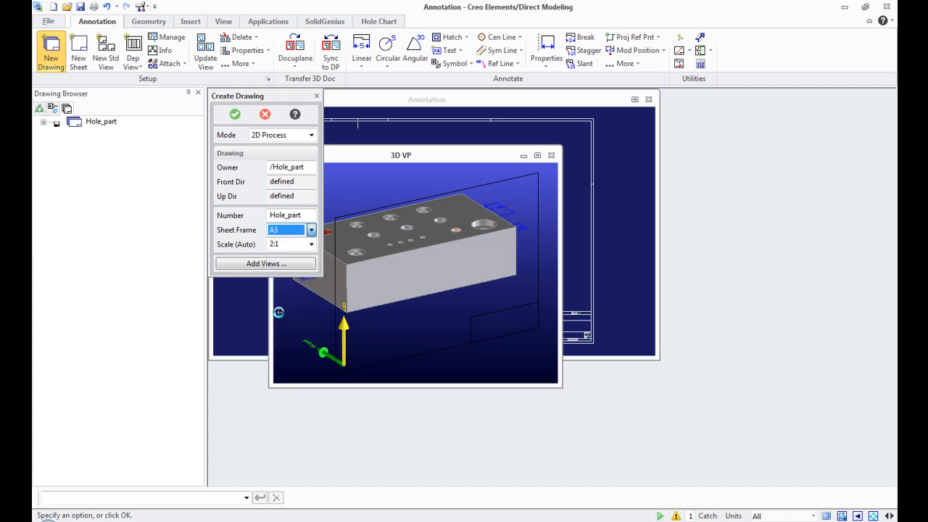
- Add Top, Front and Left orthogonal views without the Right view, place them on the sheet and finish creating the drawing
left_click(290, 265)
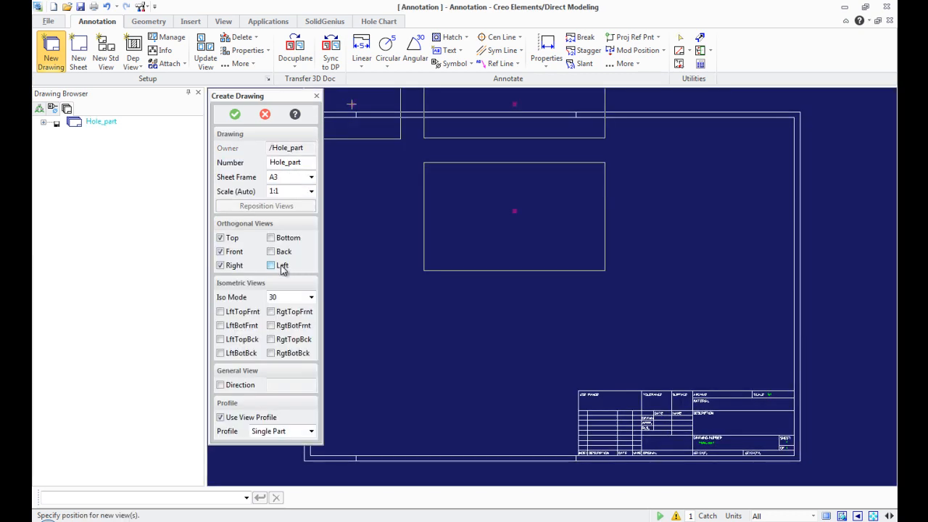
left_click(220, 266)
left_click(270, 265)
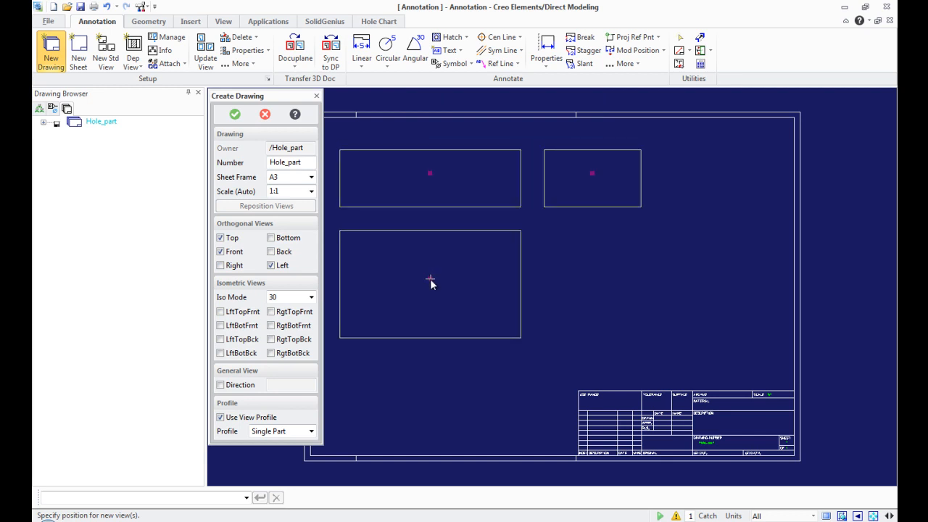
left_click(430, 283)
left_click(231, 115)
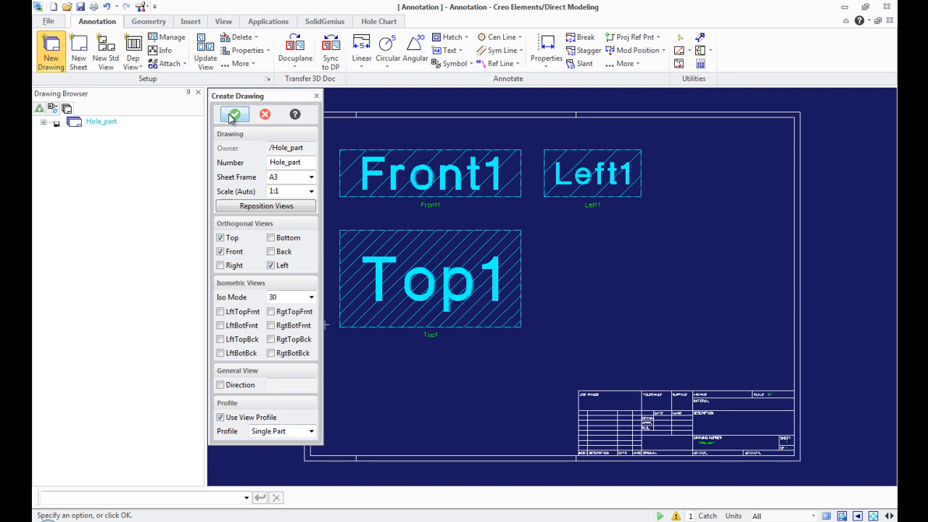
scroll(341, 189, "up", 2)
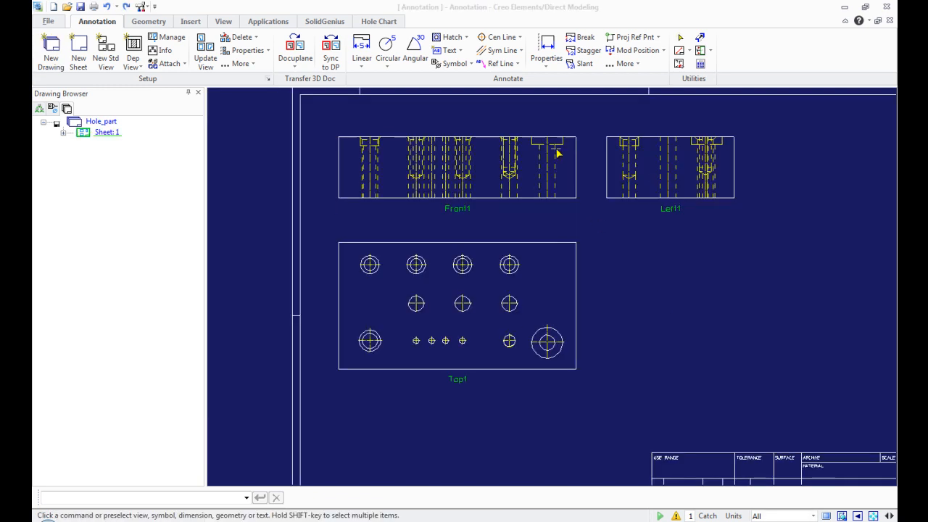
- Start creating a hole chart and assign the top view of the part to it
left_click(380, 22)
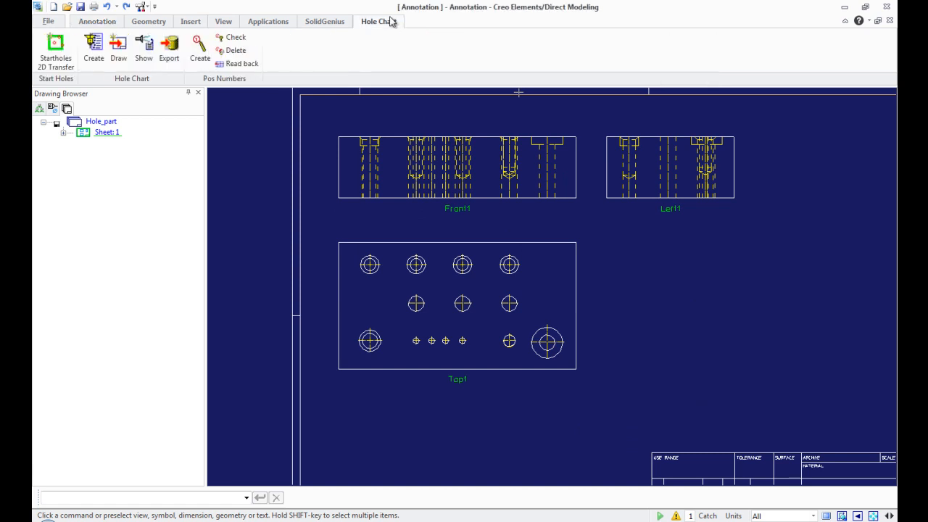
left_click(94, 64)
left_click_drag(267, 101, 185, 146)
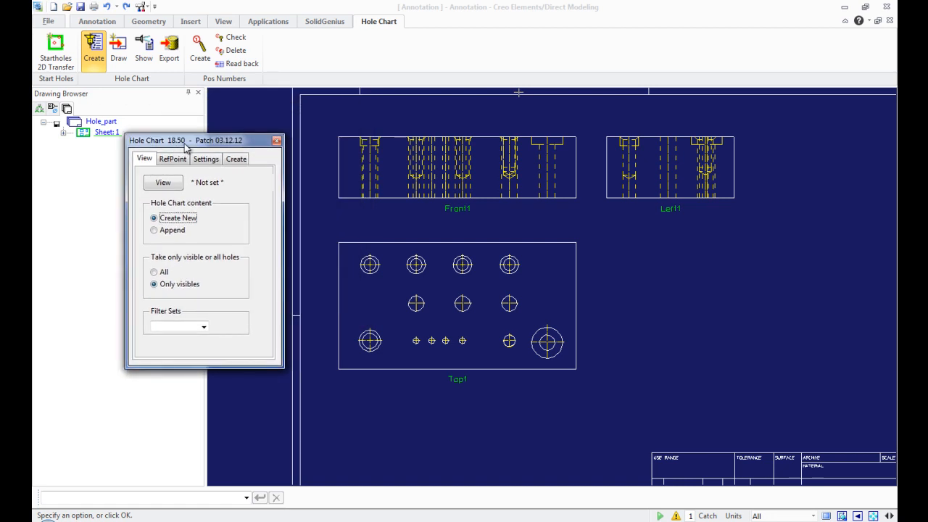
left_click(155, 183)
left_click(349, 245)
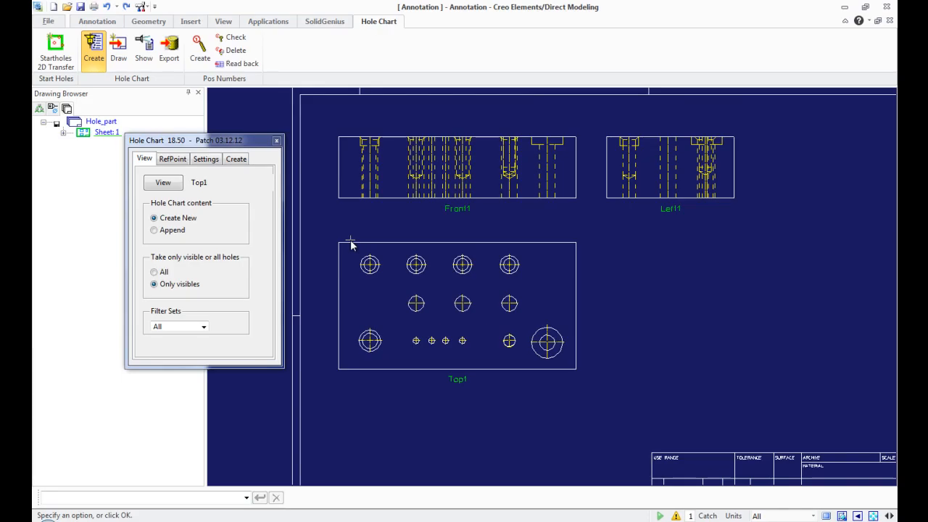
- Set a 2D reference point at the top view's lower-left corner and match it to the same corner in the 3D view
left_click(68, 83)
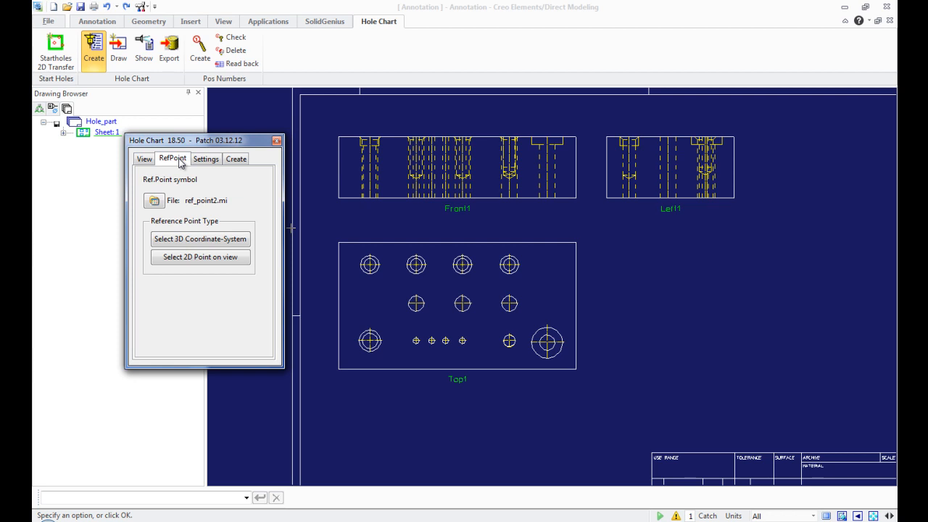
left_click(227, 258)
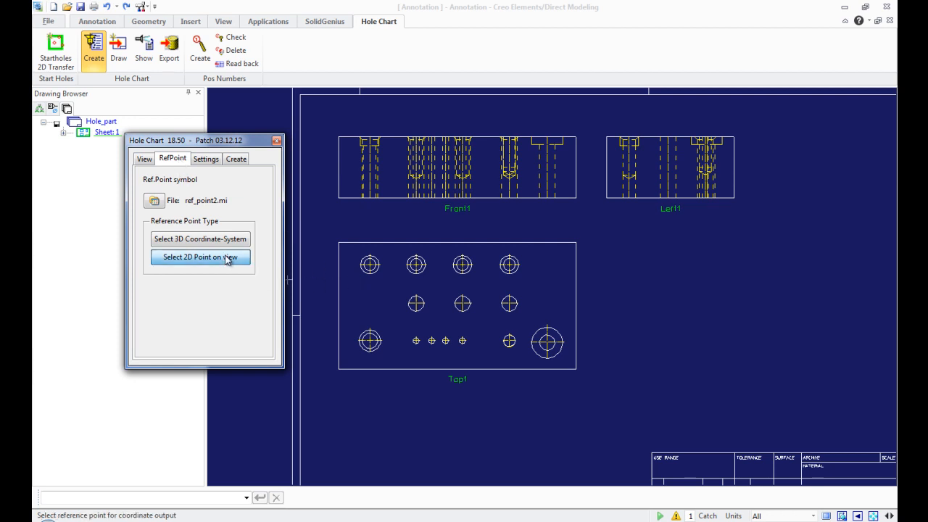
left_click(339, 369)
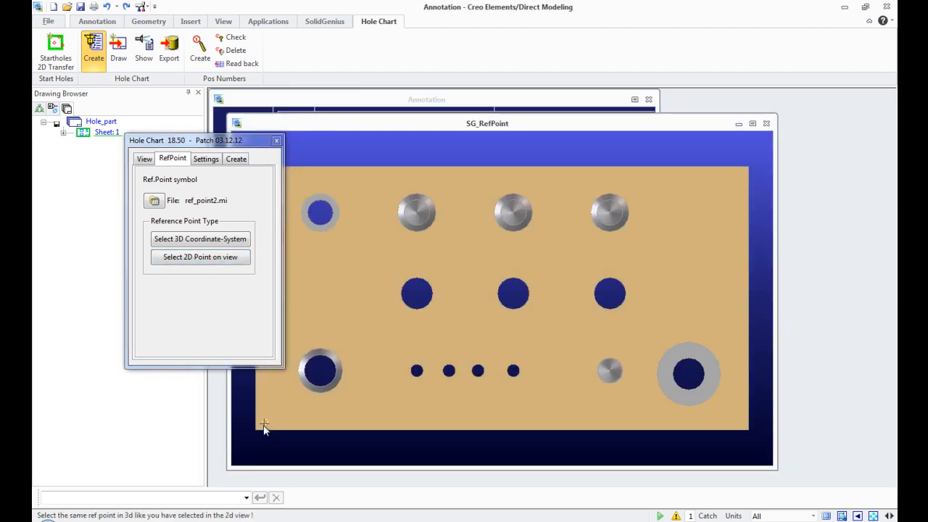
left_click(257, 429)
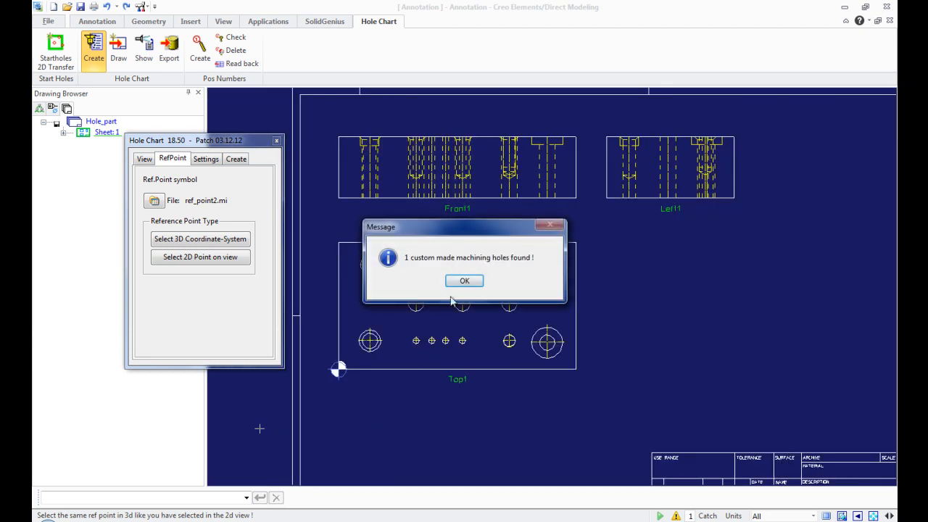
left_click(464, 280)
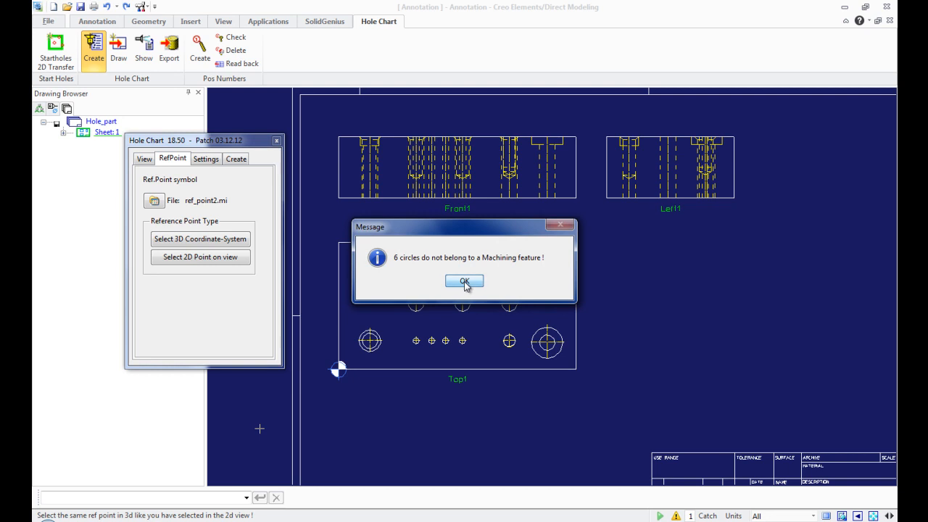
left_click(464, 282)
- Generate the hole chart list and move its window clear of the top view
left_click(236, 159)
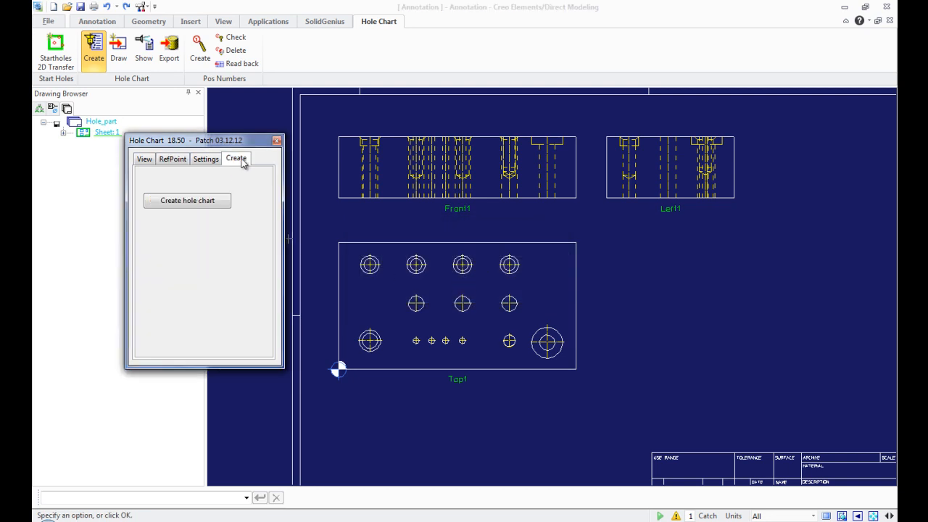
left_click(203, 201)
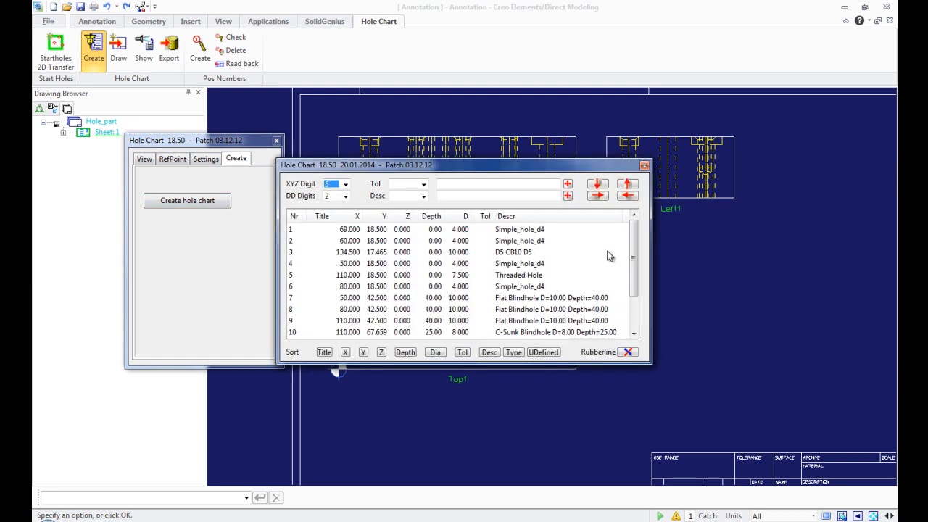
mouse_move(636, 240)
left_mouse_down()
mouse_move(646, 298)
mouse_move(637, 223)
left_mouse_up()
mouse_move(568, 168)
left_mouse_down()
mouse_move(485, 94)
mouse_move(382, 43)
left_mouse_up()
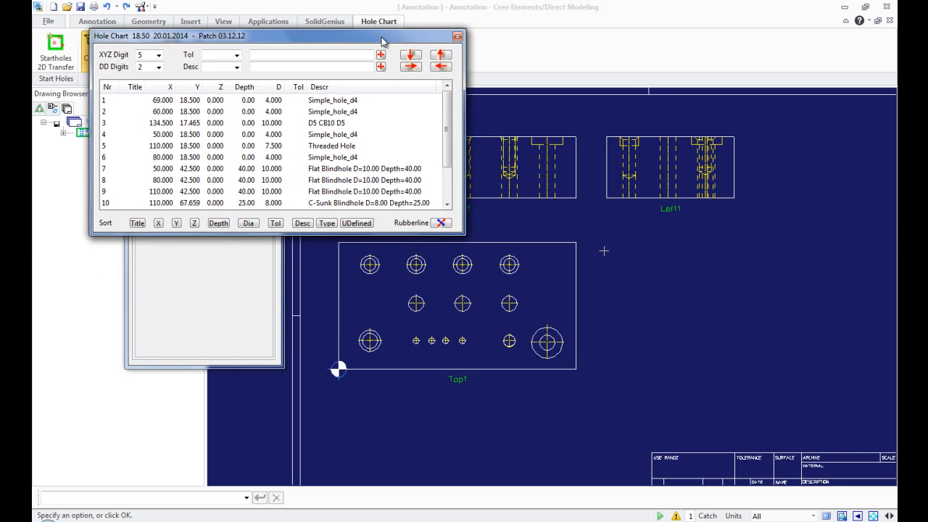
- Examine the hole chart entries one by one, matching each listed hole to its location in the top view
left_click(173, 102)
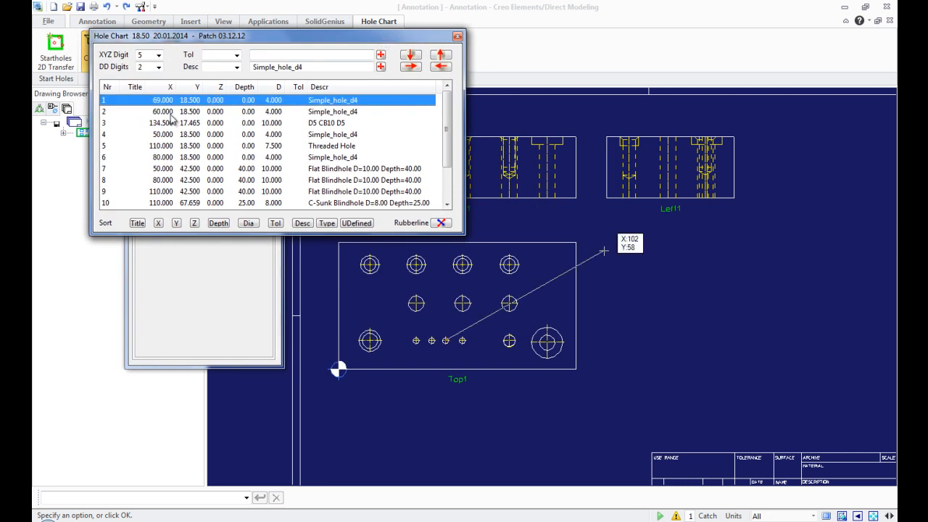
left_click(172, 113)
left_click(167, 147)
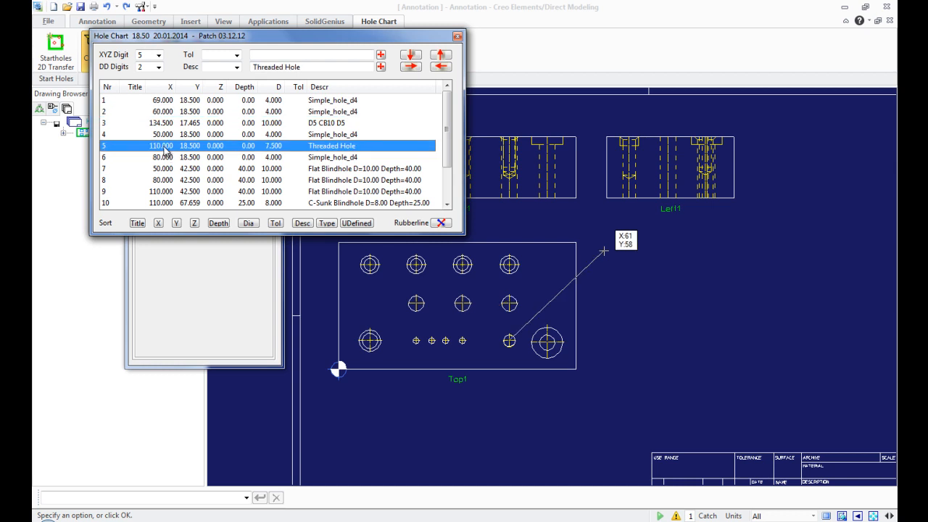
left_click(164, 169)
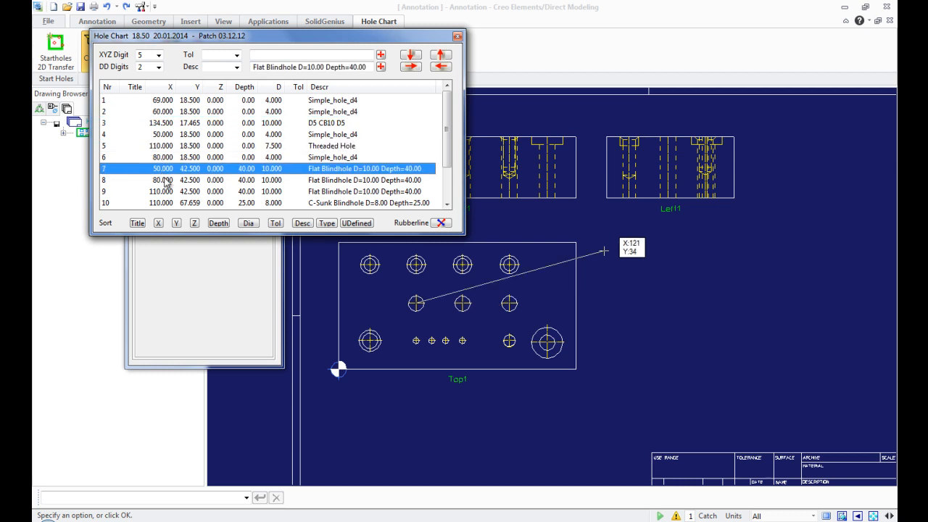
left_click(166, 181)
left_click(168, 191)
left_click(169, 204)
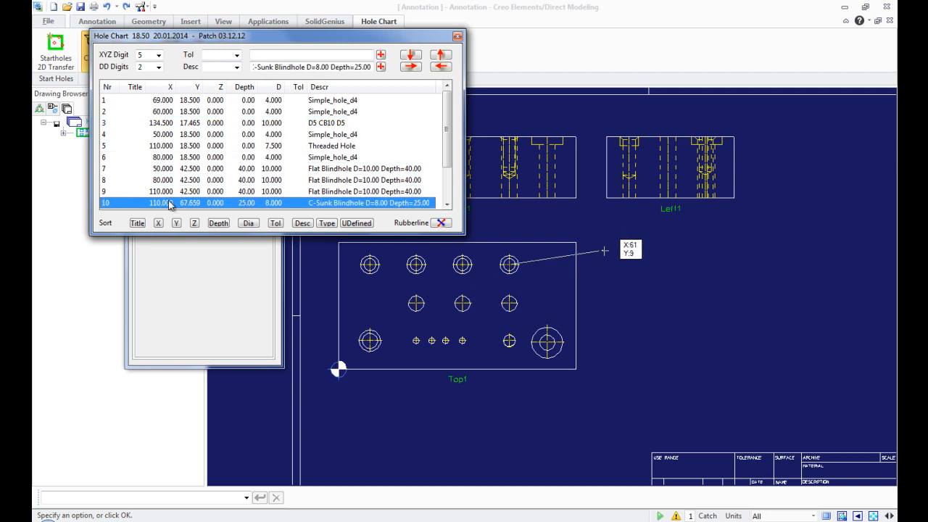
scroll(217, 176, "down", 2)
left_click(164, 192)
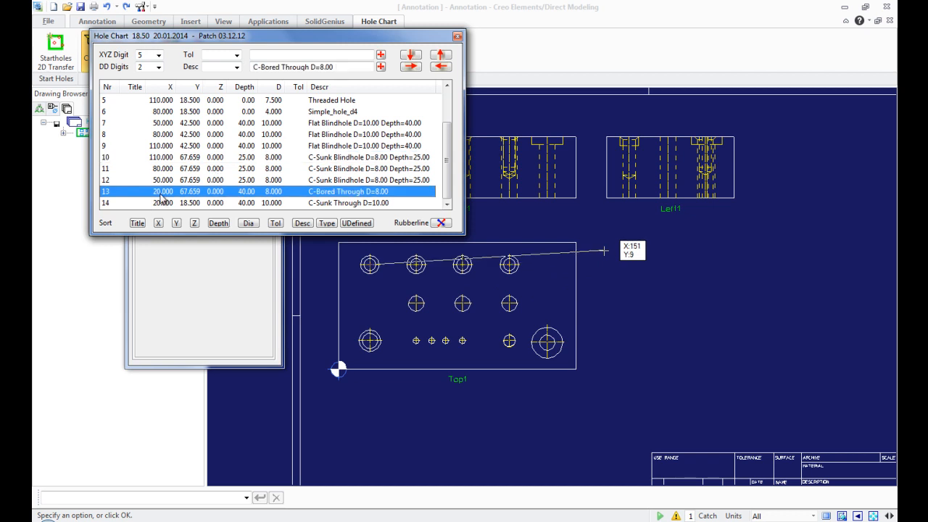
left_click(169, 206)
scroll(199, 178, "up", 2)
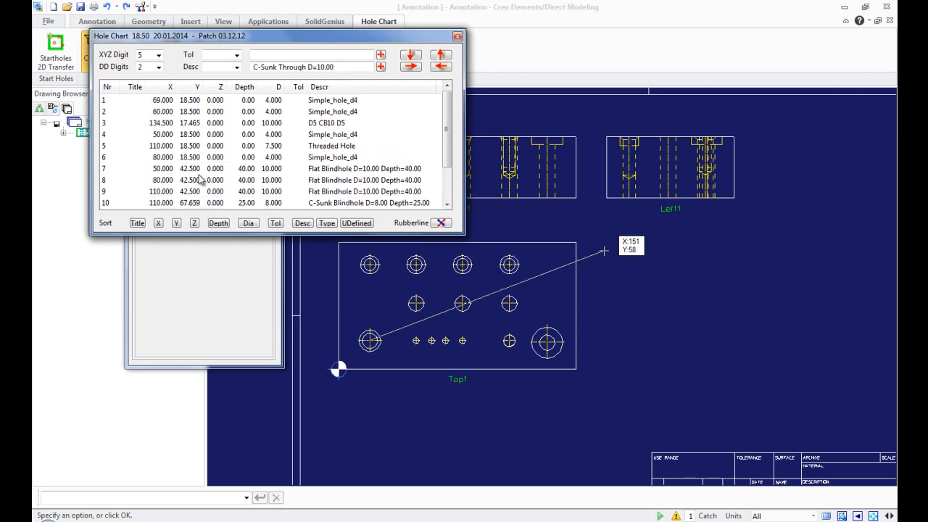
- Lengthen the hole chart window to fit the whole list and shorten it again
left_click(419, 55)
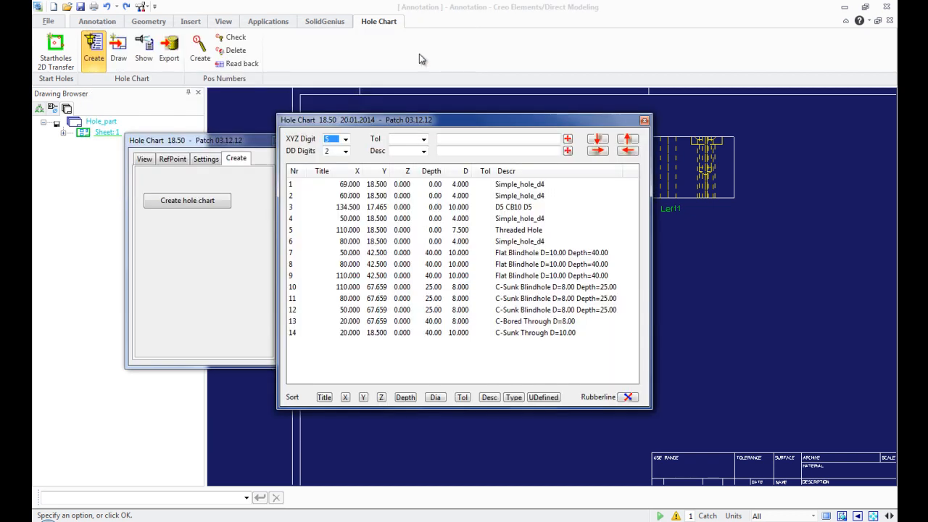
left_click(627, 142)
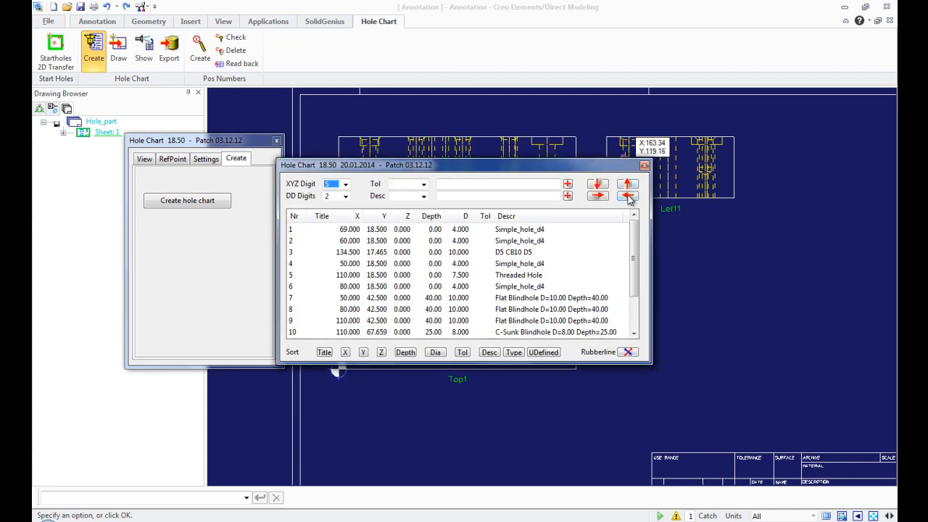
- Widen the hole chart window and the Tol column in its hole list
left_click(588, 199)
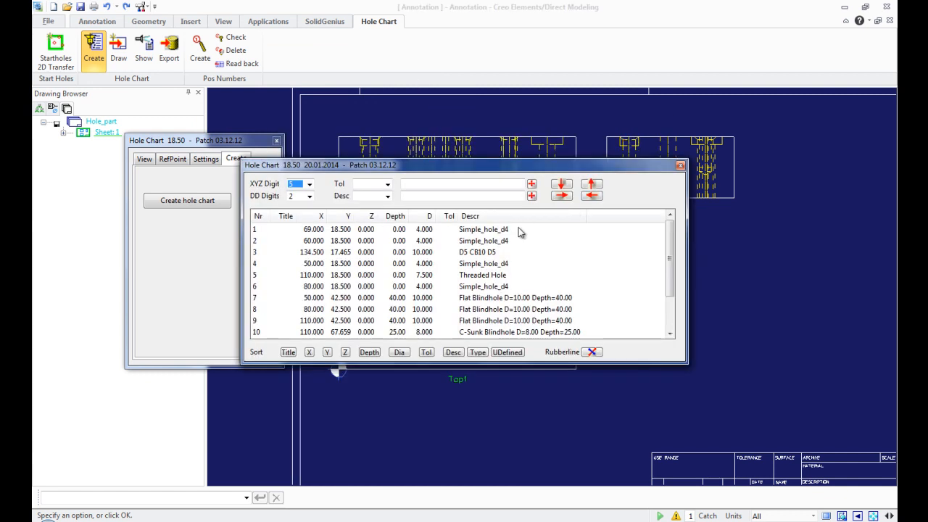
left_click(413, 240)
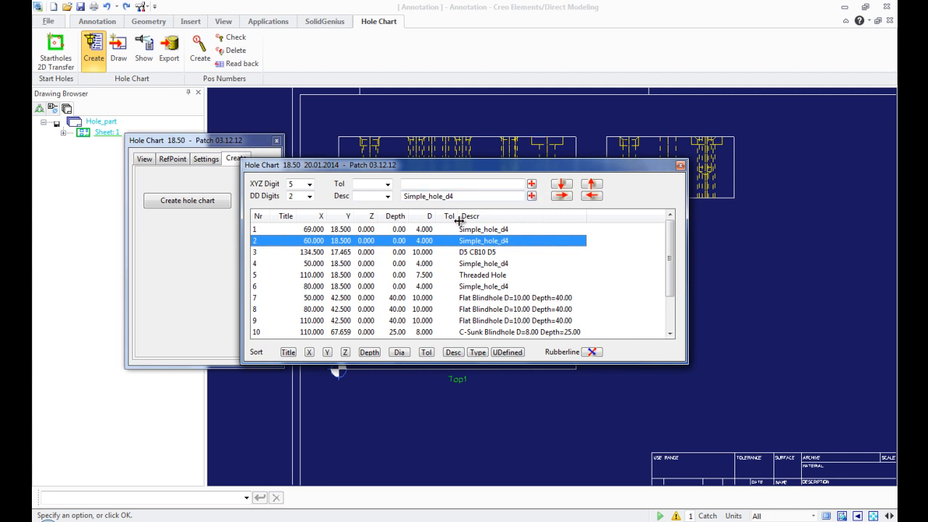
left_click_drag(457, 216, 471, 216)
left_click(531, 196)
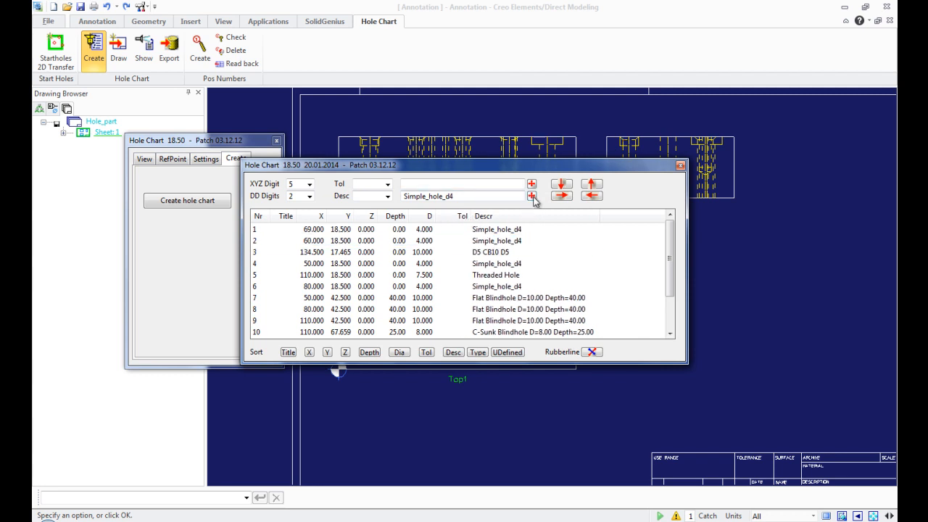
- Assign the tolerance H9 to hole 1 in the hole chart list
left_click(417, 230)
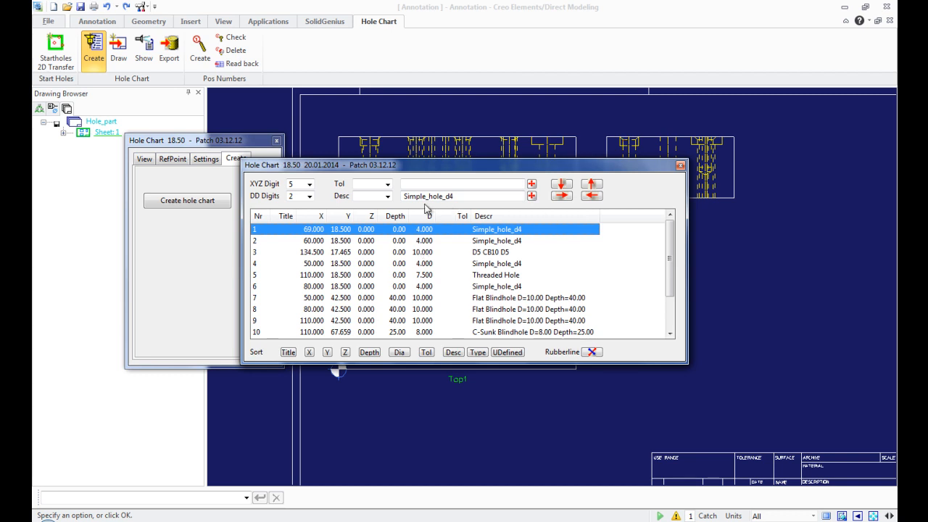
left_click(388, 185)
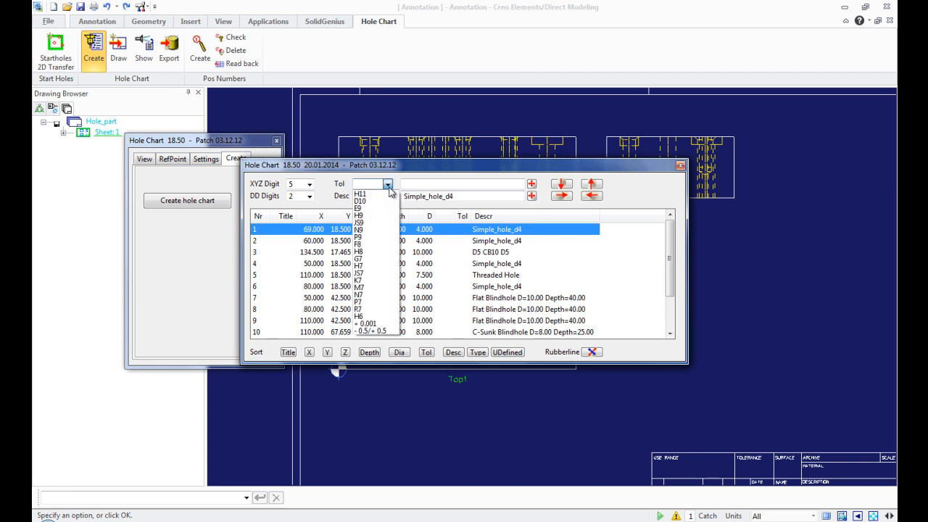
left_click(416, 195)
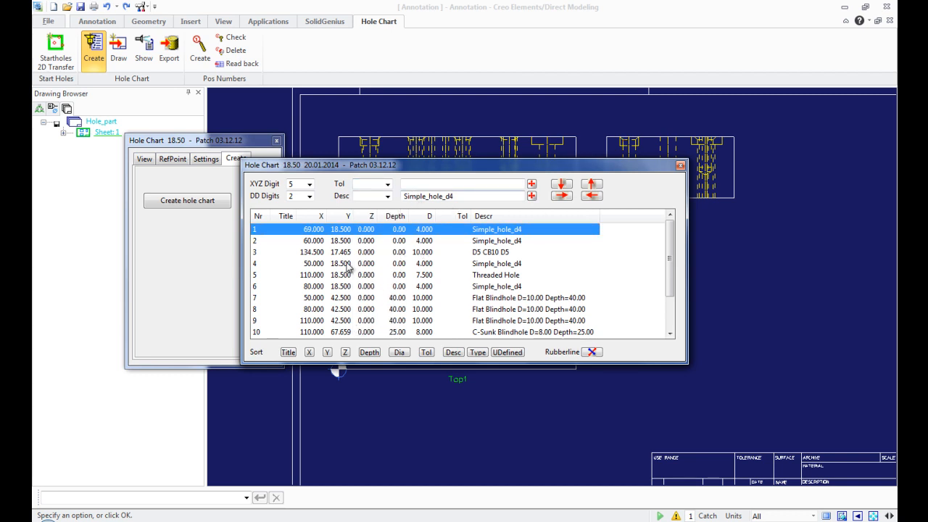
left_click(388, 184)
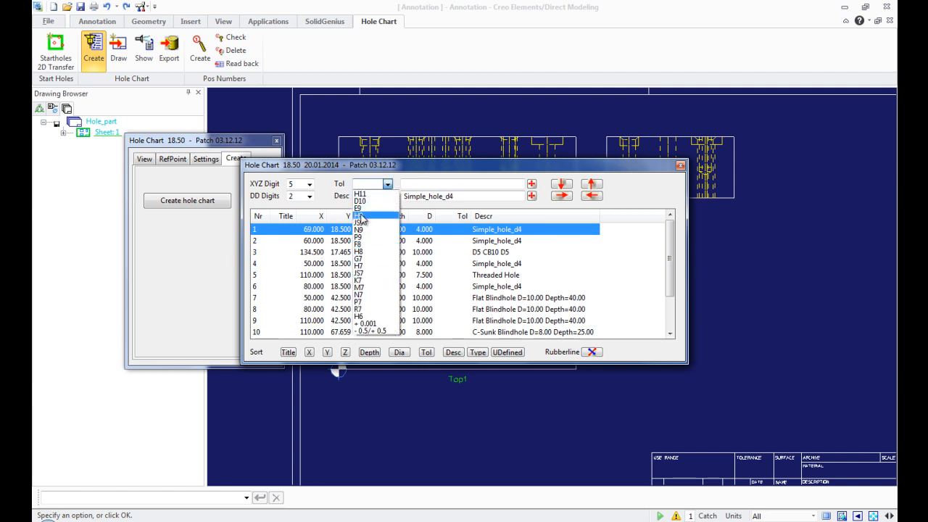
left_click(358, 216)
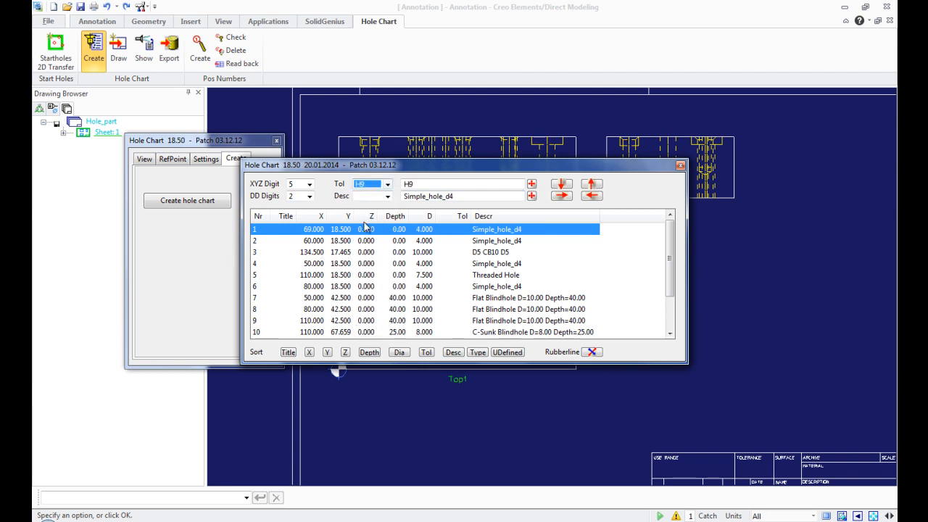
left_click(531, 184)
left_click(464, 231)
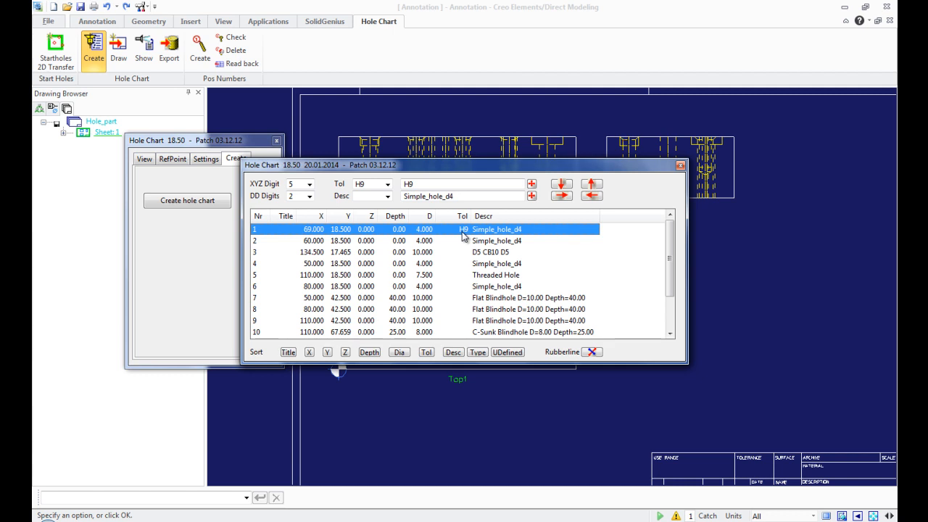
- Apply the same H9 tolerance to hole 2 in the hole chart list
scroll(458, 243, "down", 2)
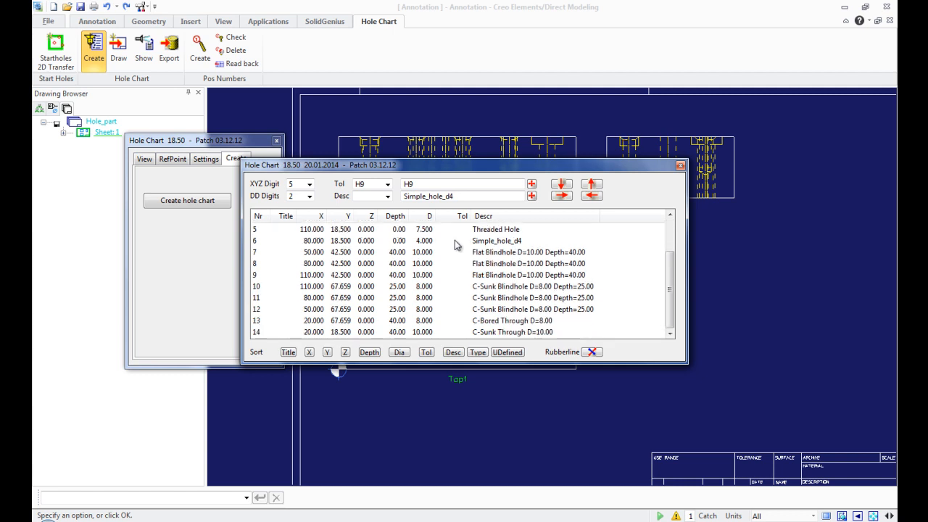
scroll(459, 244, "up", 2)
left_click(460, 242)
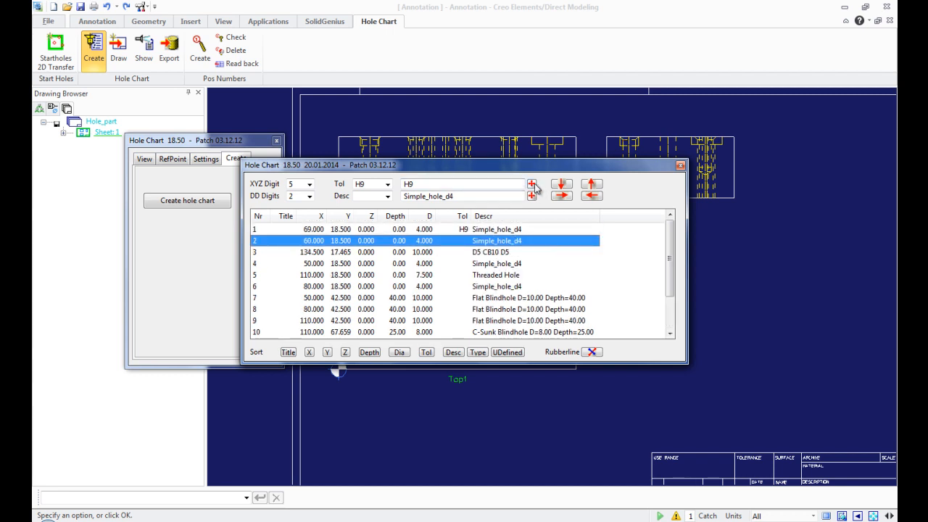
left_click(532, 185)
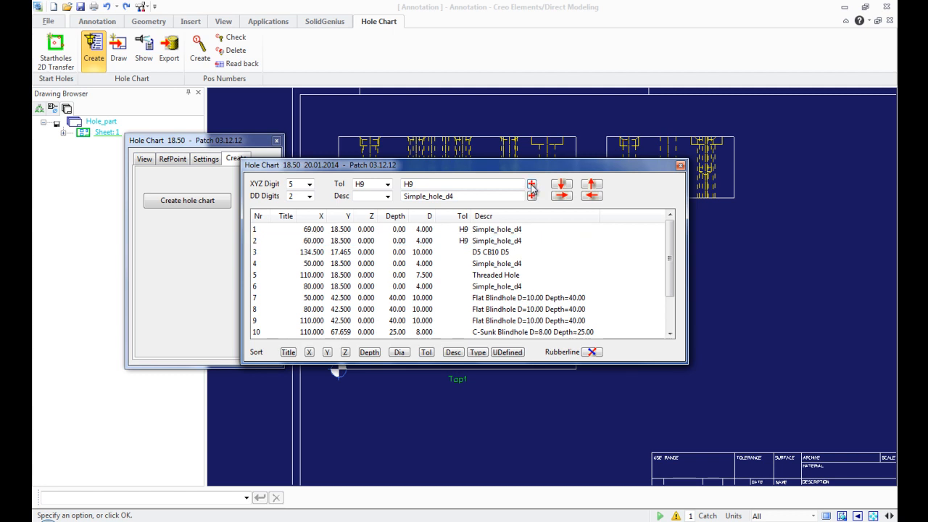
left_click(466, 241)
- Sort the hole chart list by title and by the X, Y and Z coordinates in turn
scroll(479, 276, "down", 2)
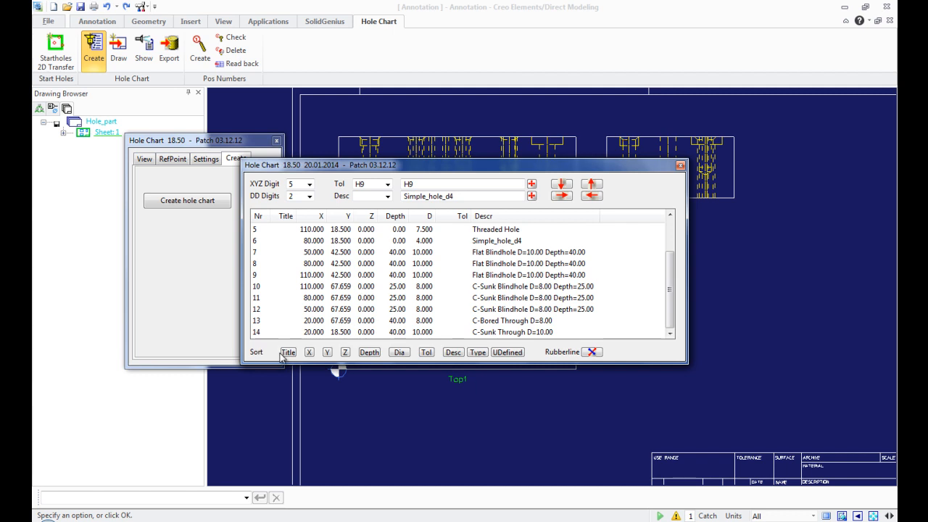
left_click(288, 354)
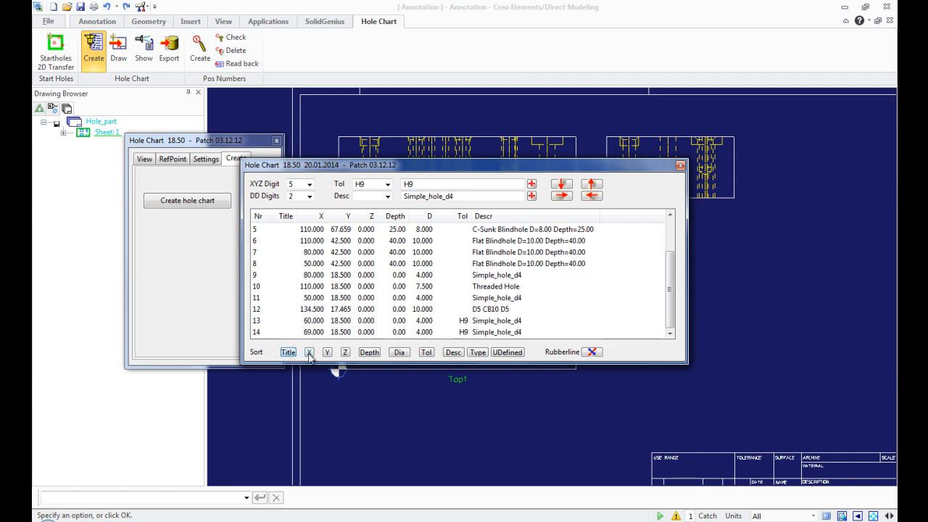
left_click(309, 352)
left_click(327, 352)
left_click(345, 352)
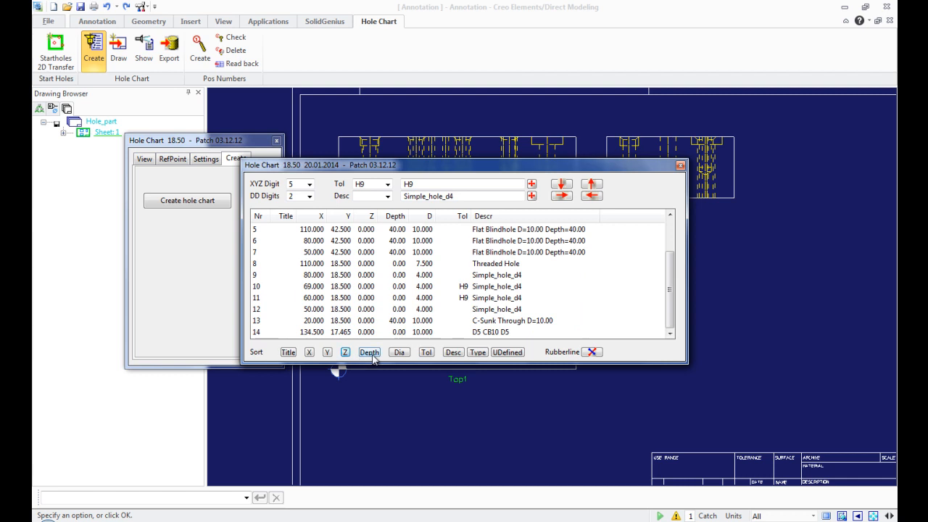
- Sort the hole list by depth, reverse that order to ascending, and finally sort it by diameter
left_click(371, 353)
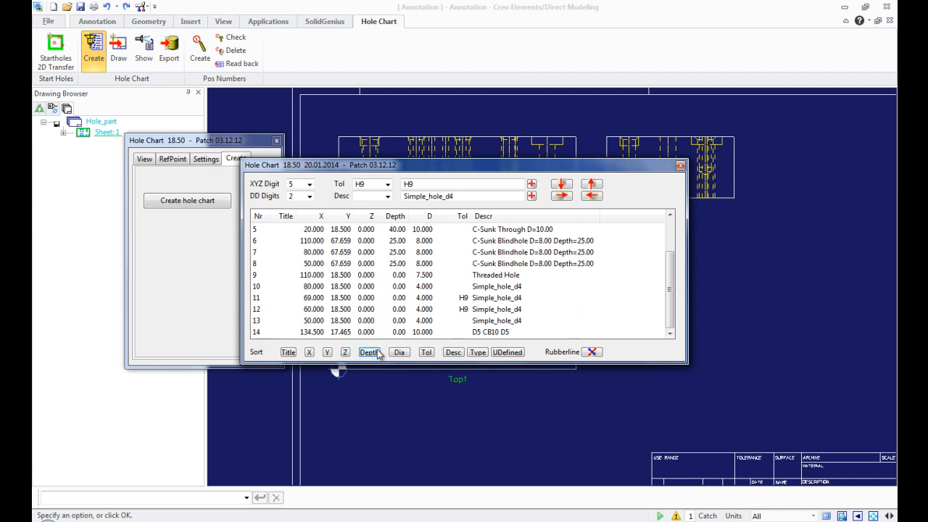
left_click(376, 353)
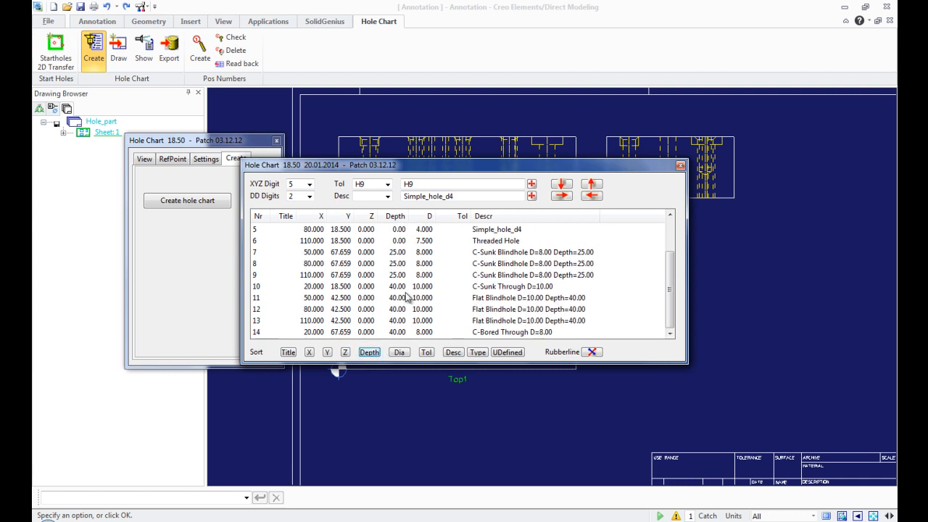
mouse_move(671, 271)
left_mouse_down()
mouse_move(678, 231)
mouse_move(673, 273)
left_mouse_up()
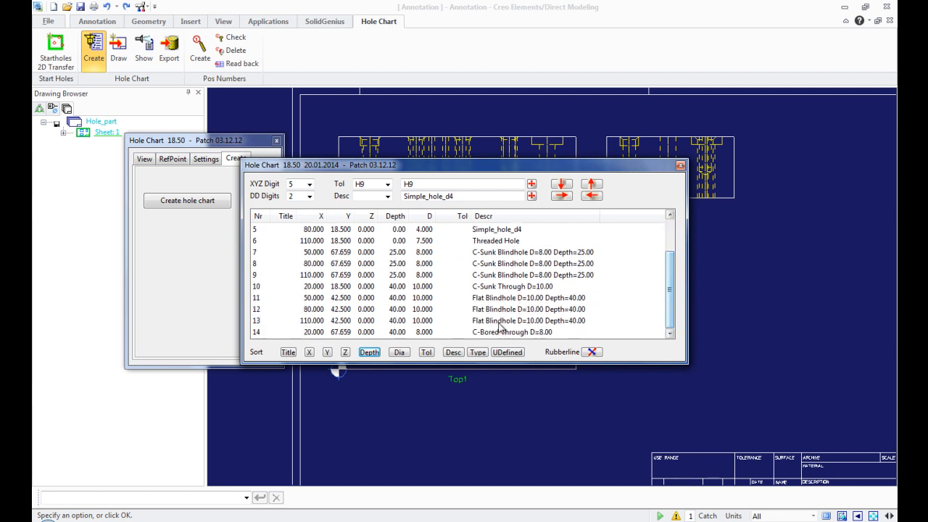
left_click(401, 353)
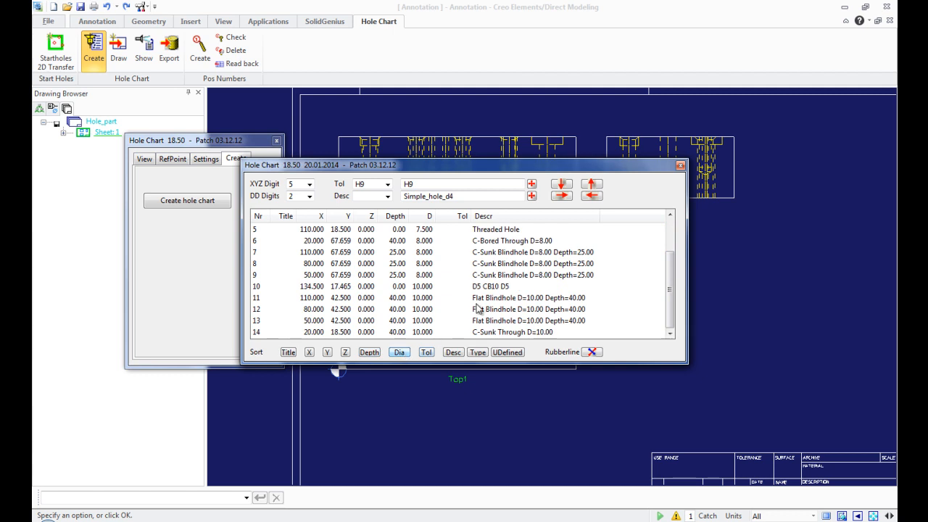
- Move the hole chart list window aside and close both hole chart windows
left_click_drag(677, 276, 690, 298)
left_click_drag(586, 168, 632, 150)
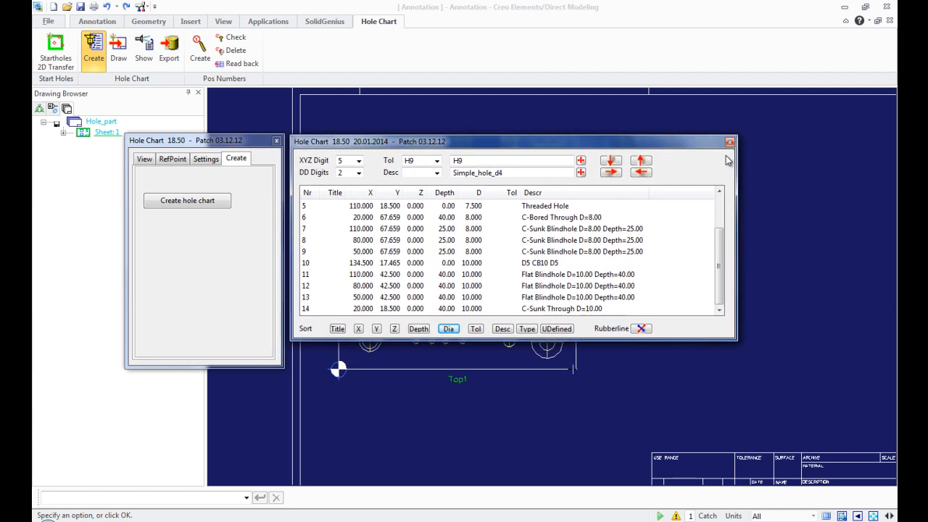
left_click(834, 312)
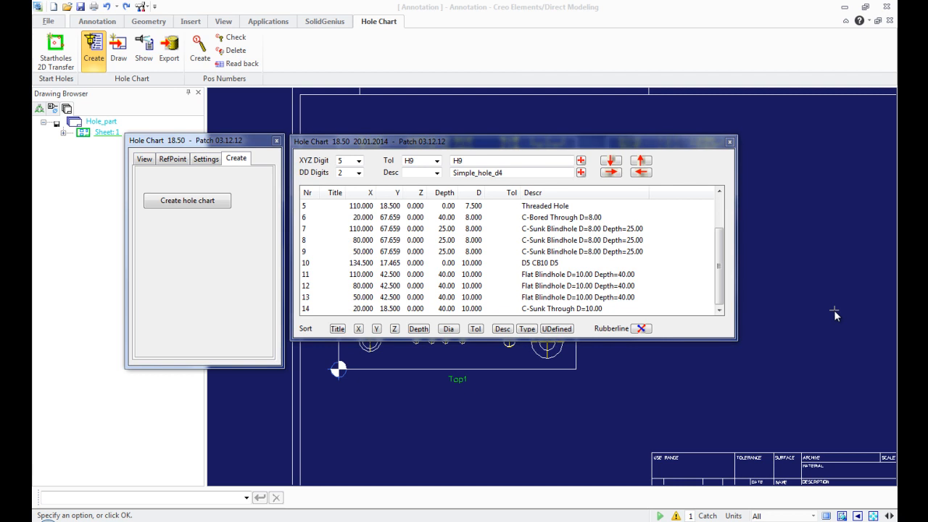
left_click(729, 142)
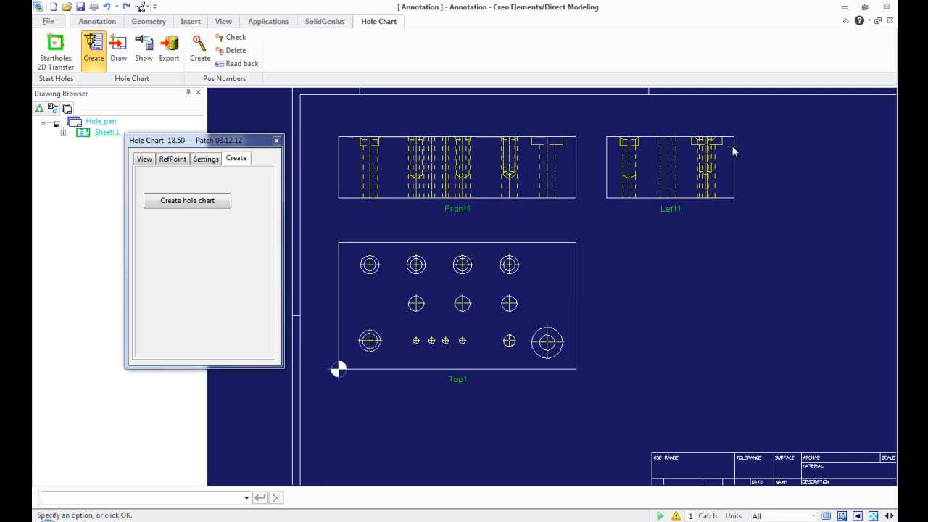
left_click(276, 141)
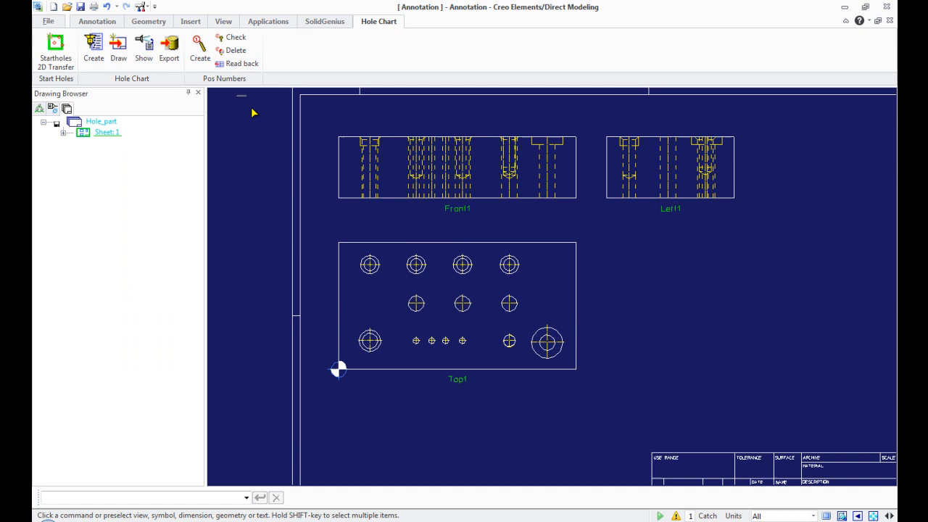
- Create position numbers automatically for all holes in view Top1, using position 1 and no reference line
left_click(208, 62)
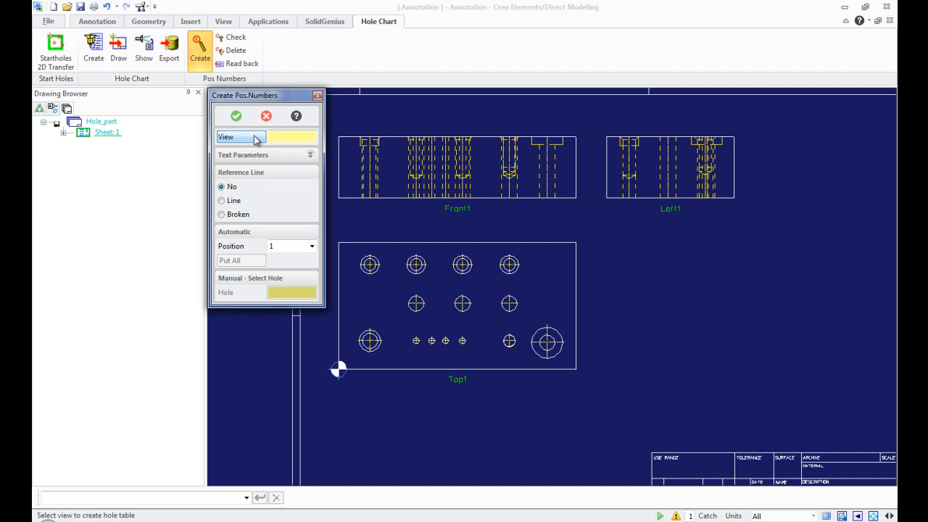
left_click(429, 248)
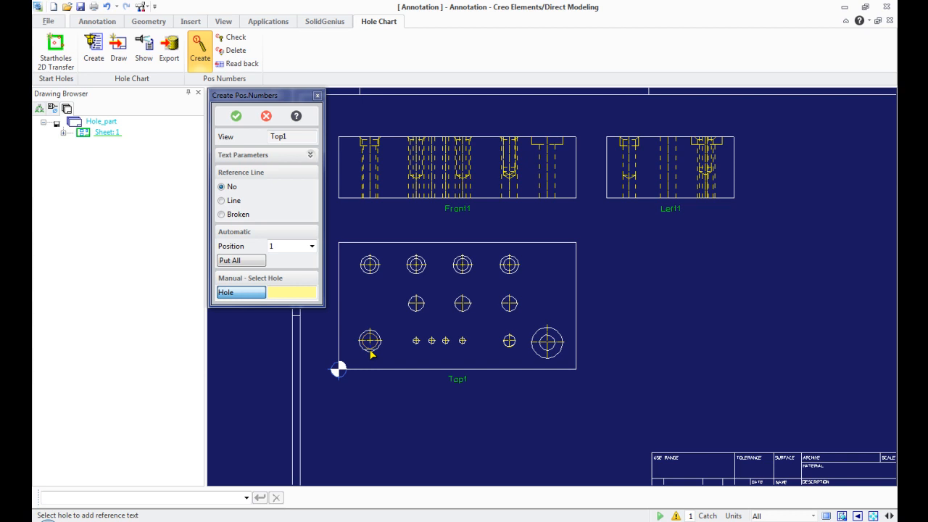
left_click(254, 260)
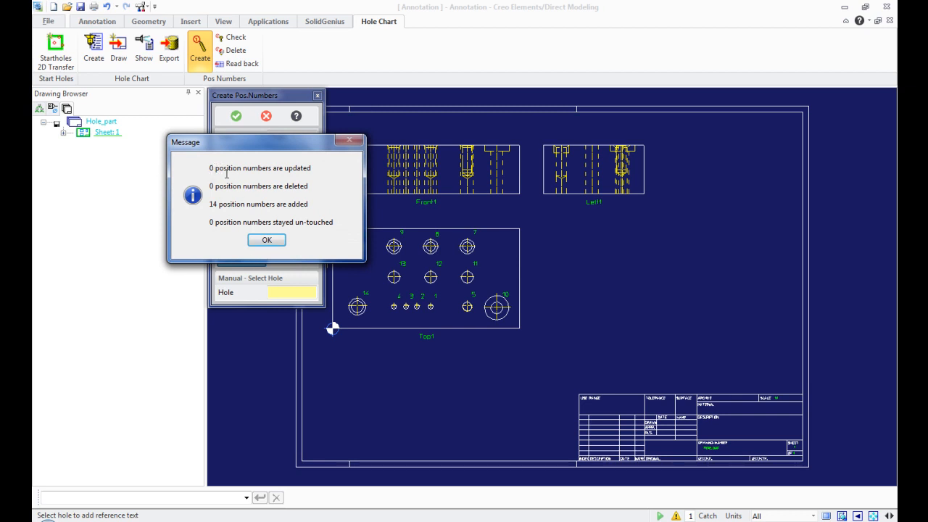
left_click(266, 240)
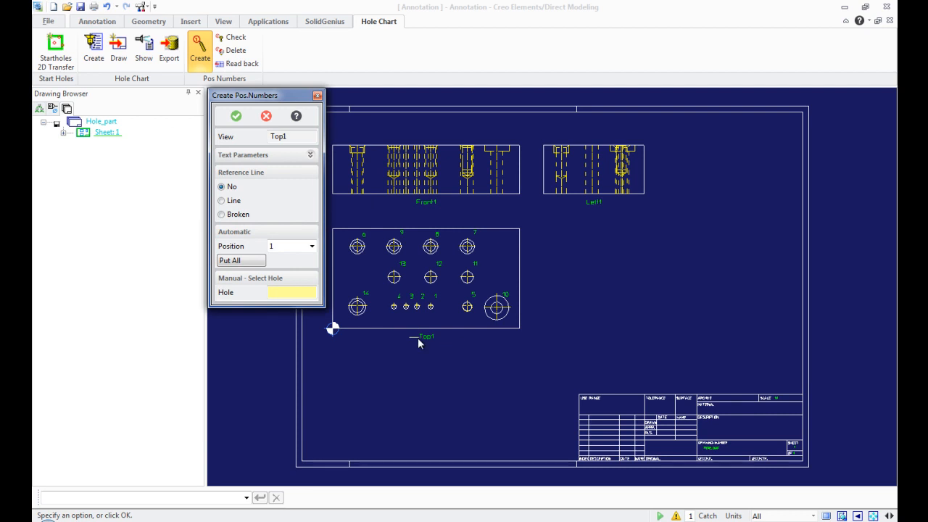
left_click(236, 116)
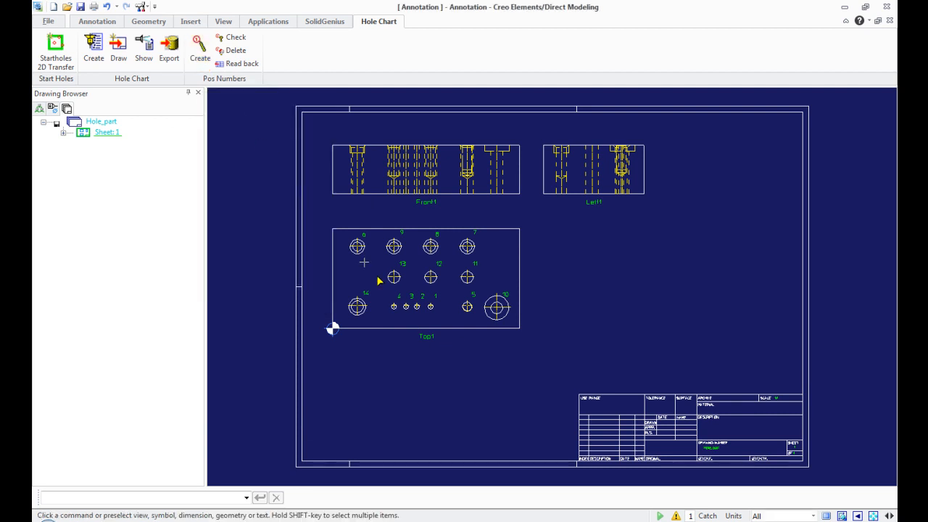
- Update the Hole_part drawing from the drawing tree
scroll(410, 261, "up", 2)
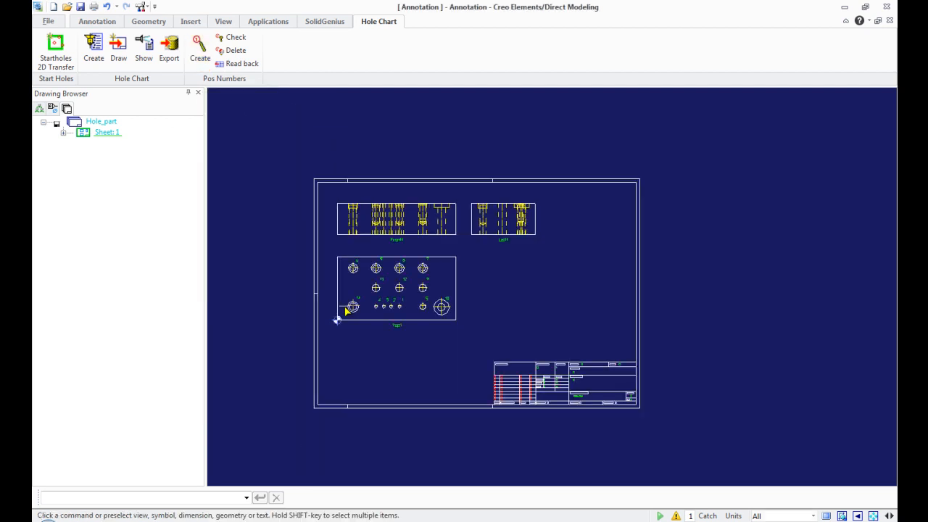
right_click(104, 128)
left_click(145, 180)
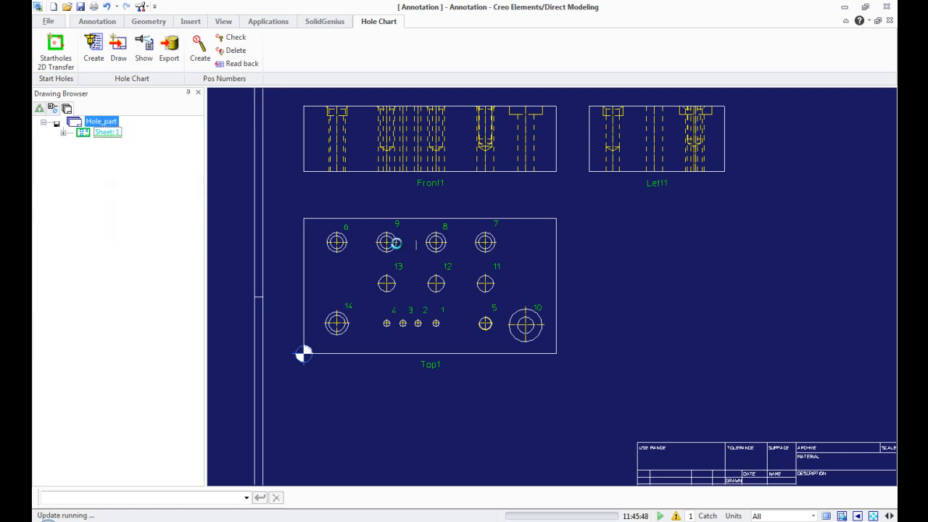
scroll(368, 258, "down", 1)
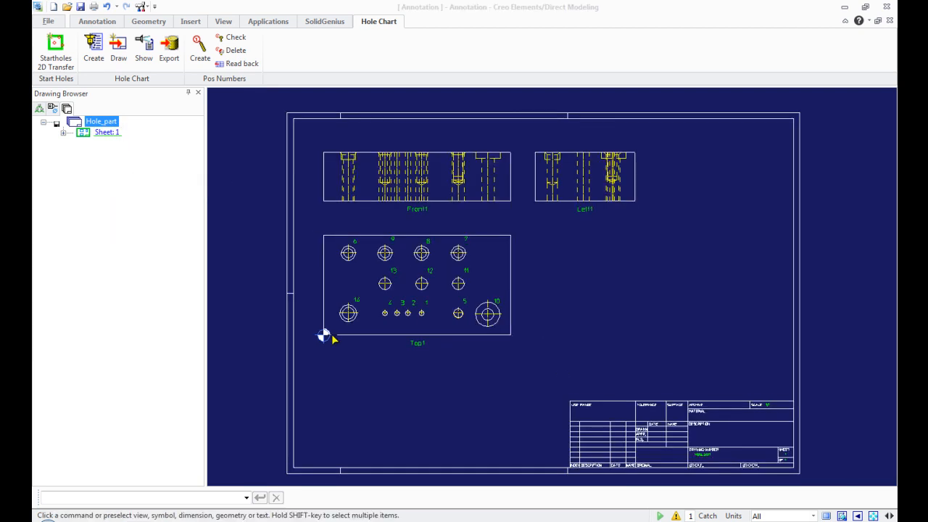
- Delete all existing position numbers from view Top1 and finish the deletion command
scroll(474, 355, "up", 1)
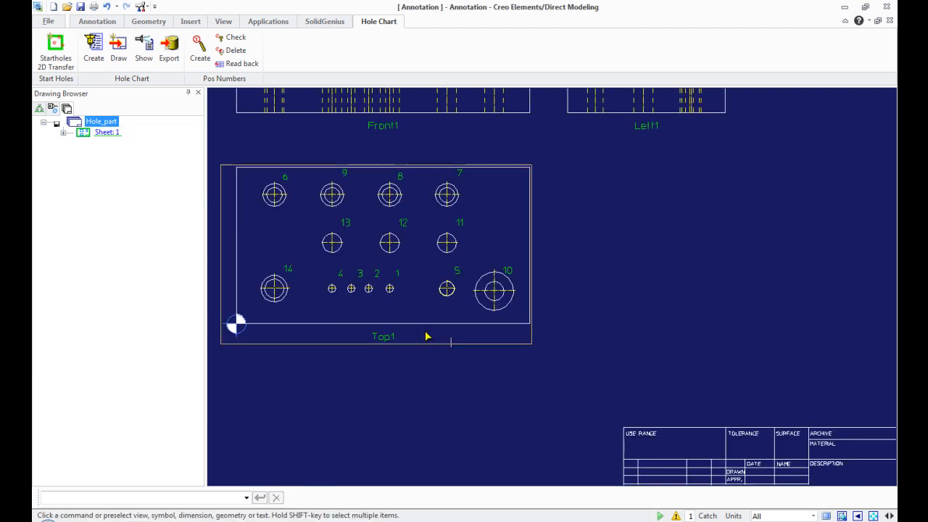
scroll(348, 276, "up", 1)
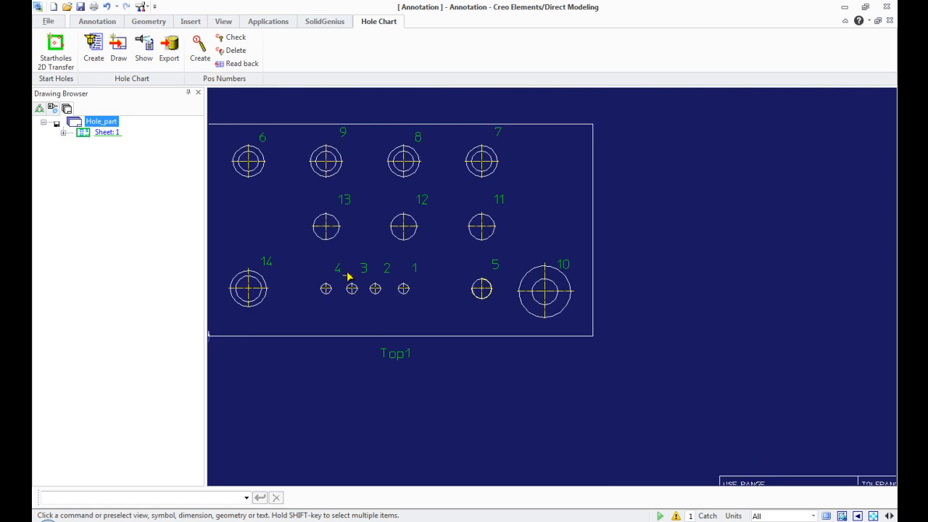
left_click(233, 50)
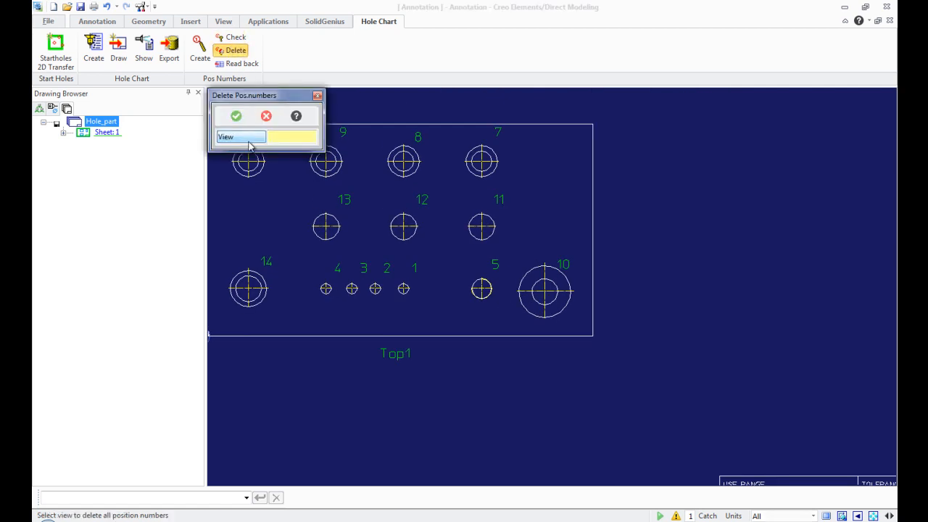
left_click(417, 122)
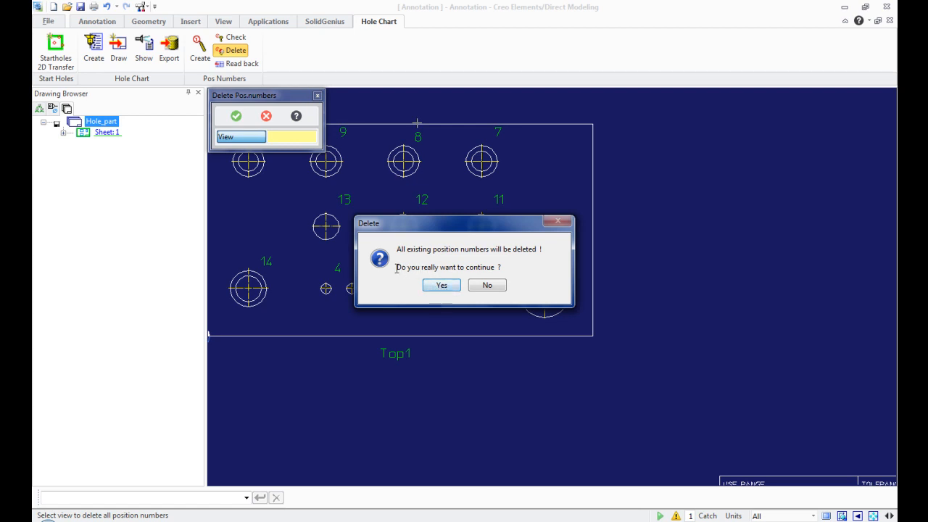
left_click_drag(397, 268, 516, 268)
left_click(444, 285)
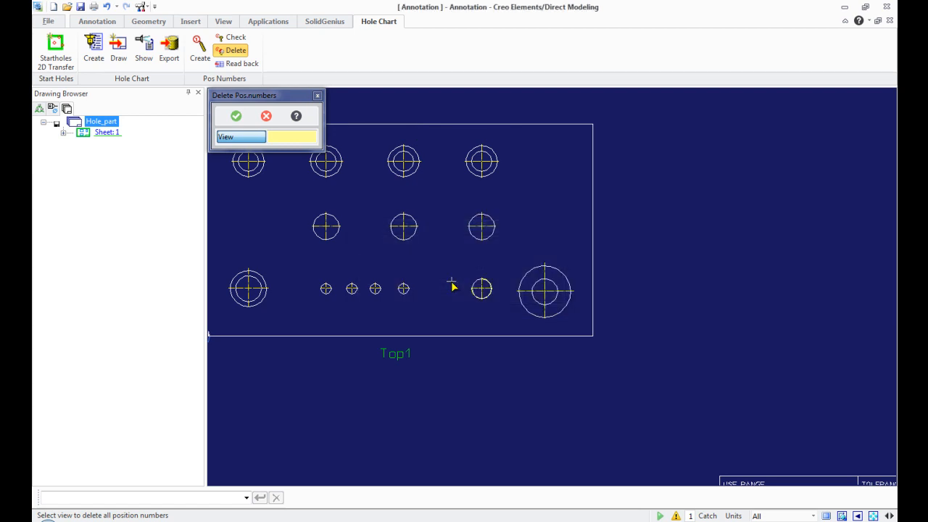
left_click_drag(221, 99, 626, 123)
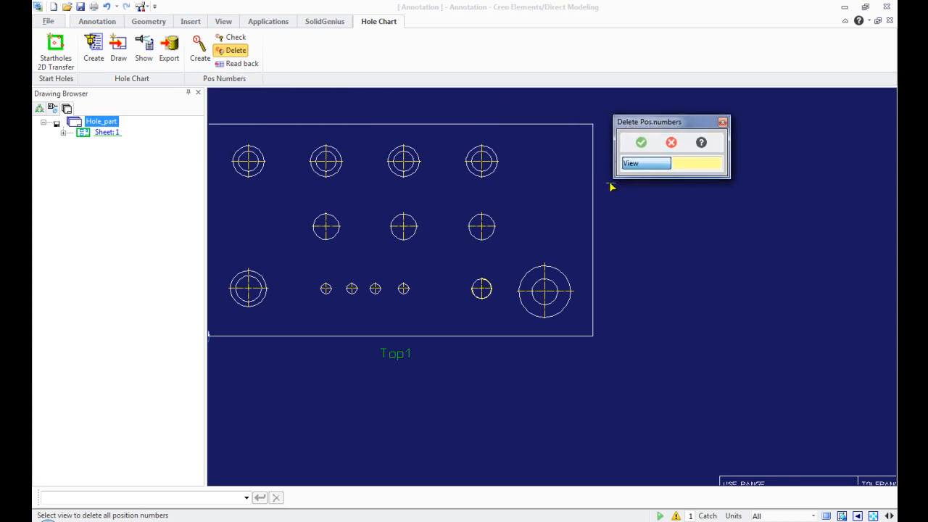
left_click(639, 139)
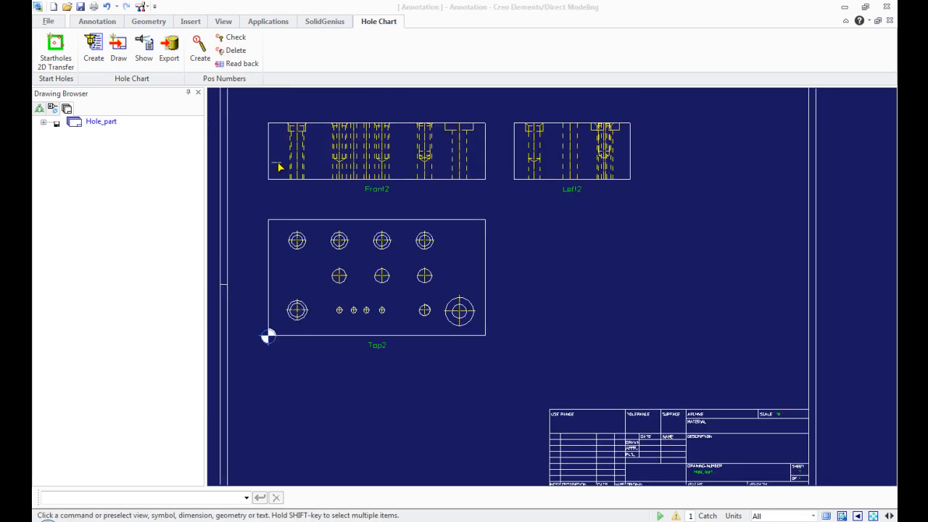
- Manually place a position number without a reference line above and to the right of view Top2's lower-left counterbored hole
scroll(677, 307, "down", 3)
scroll(516, 297, "up", 6)
left_click(199, 47)
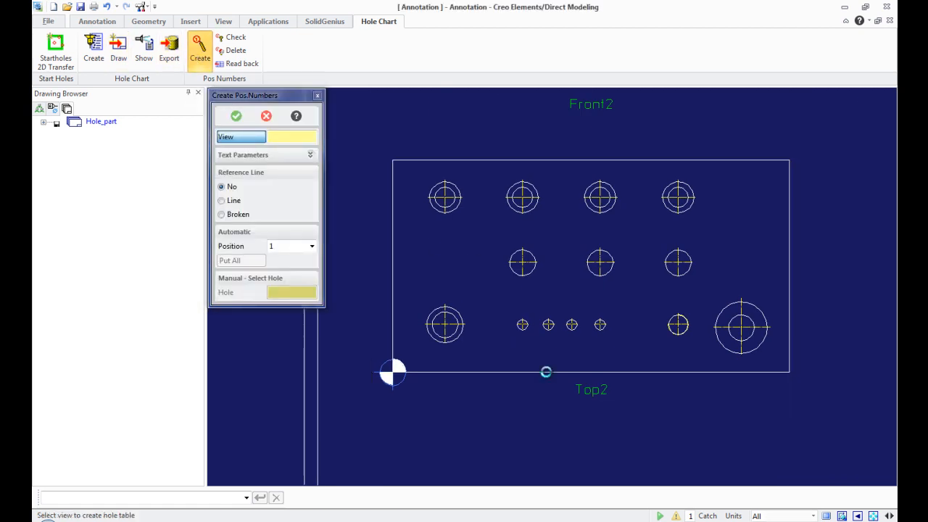
left_click(547, 373)
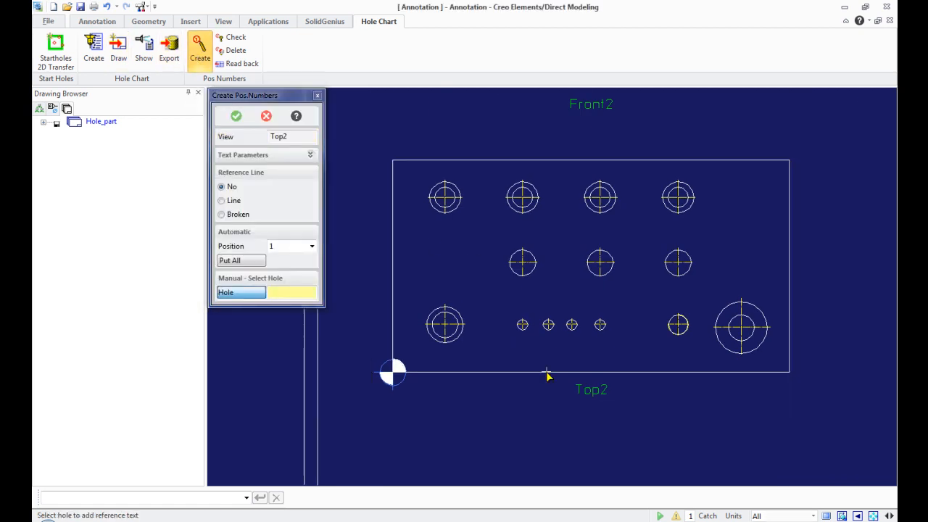
left_click(242, 294)
left_click(460, 321)
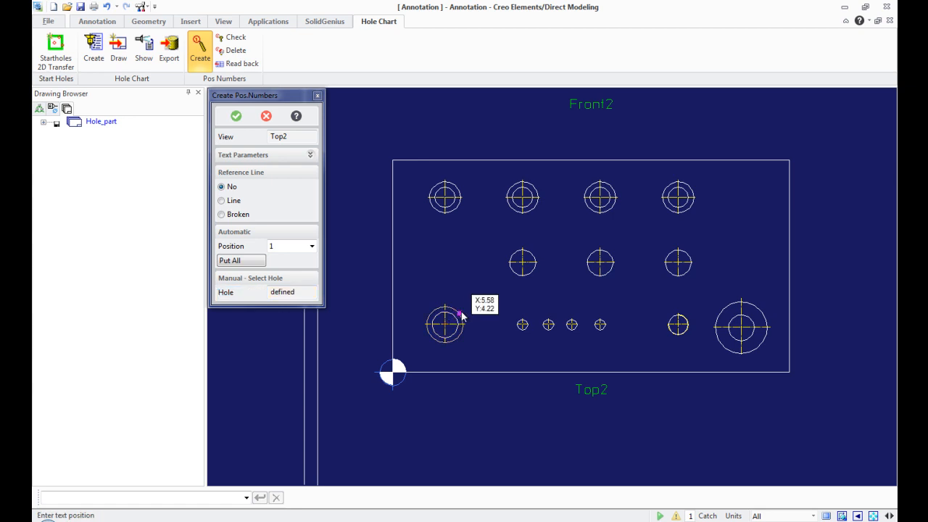
left_click(471, 293)
- Add a position number with a straight reference line to the leftmost small hole in view Top2's lower row
left_click(221, 201)
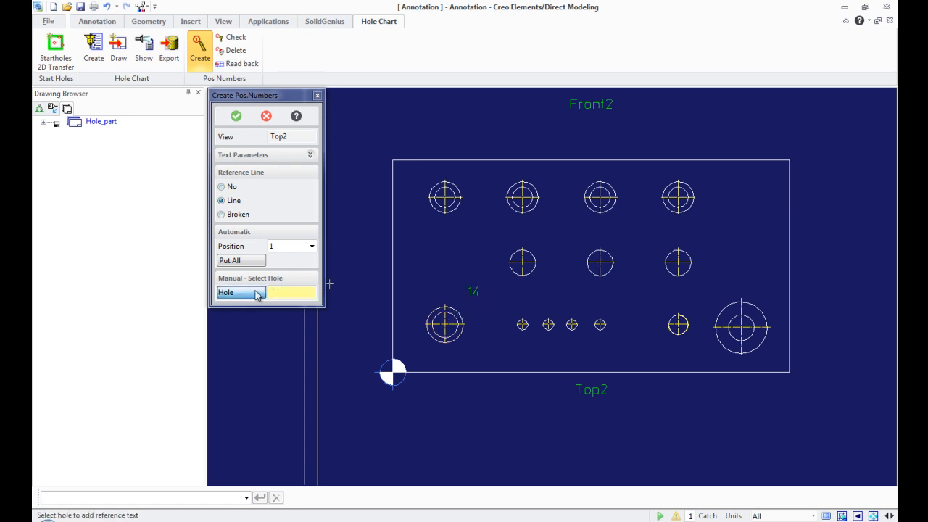
left_click(524, 324)
left_click(538, 304)
- Add position numbers with broken reference lines to the left and centre holes of Top2's middle row, and finish numbering
left_click(221, 214)
left_click(249, 293)
left_click(535, 257)
left_click(553, 235)
left_click(600, 262)
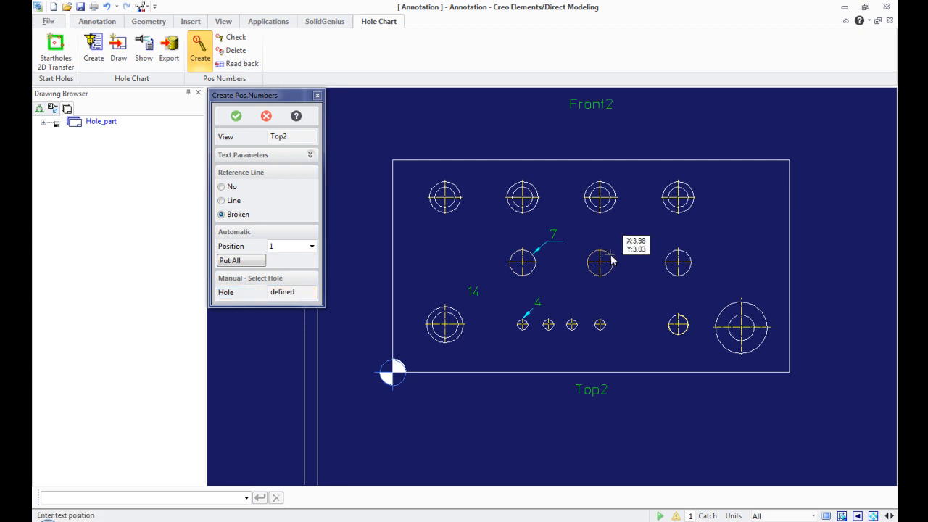
left_click(631, 235)
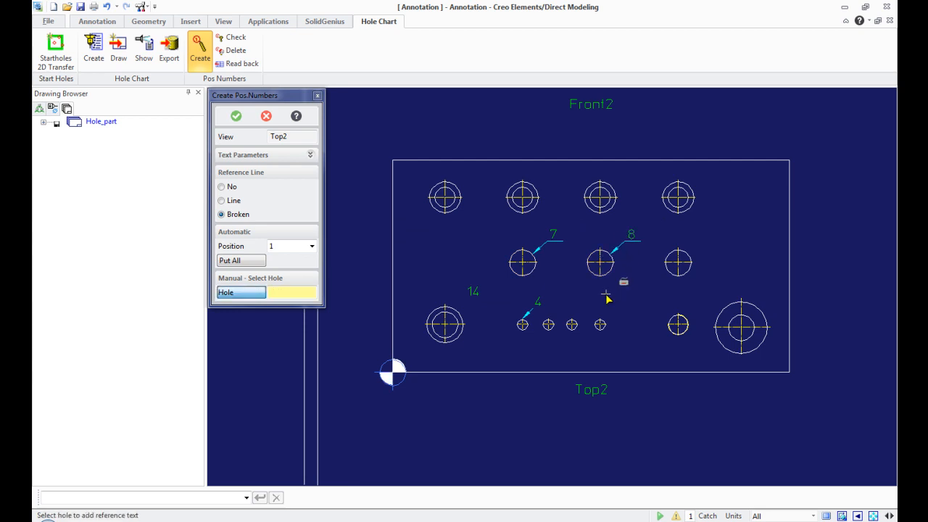
left_click(236, 117)
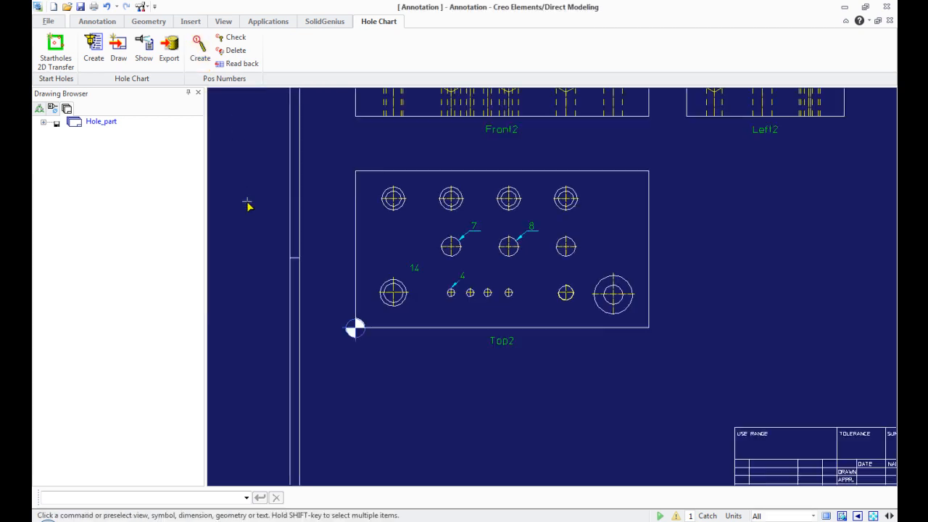